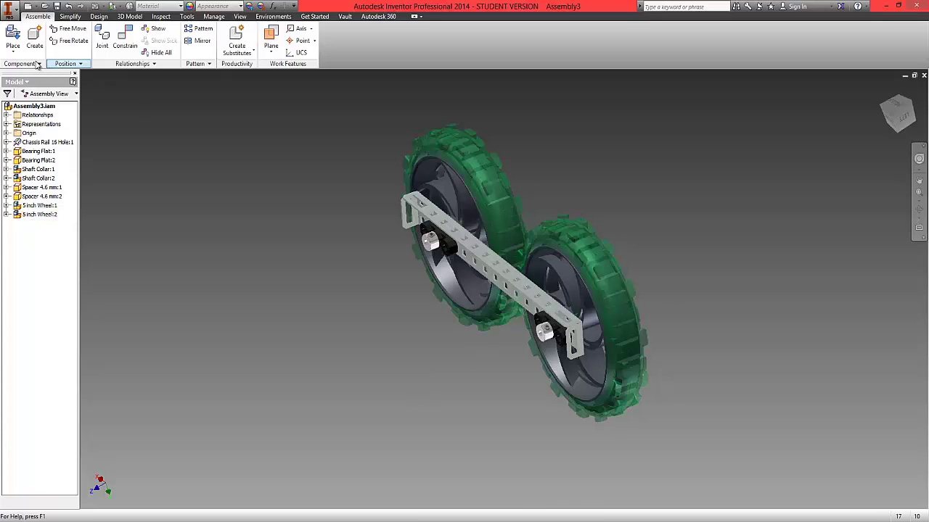
# - Place two Shaft 4 inch components from the Motion folder in front of the chassis rail
pyautogui.click(13, 49)
pyautogui.click(22, 73)
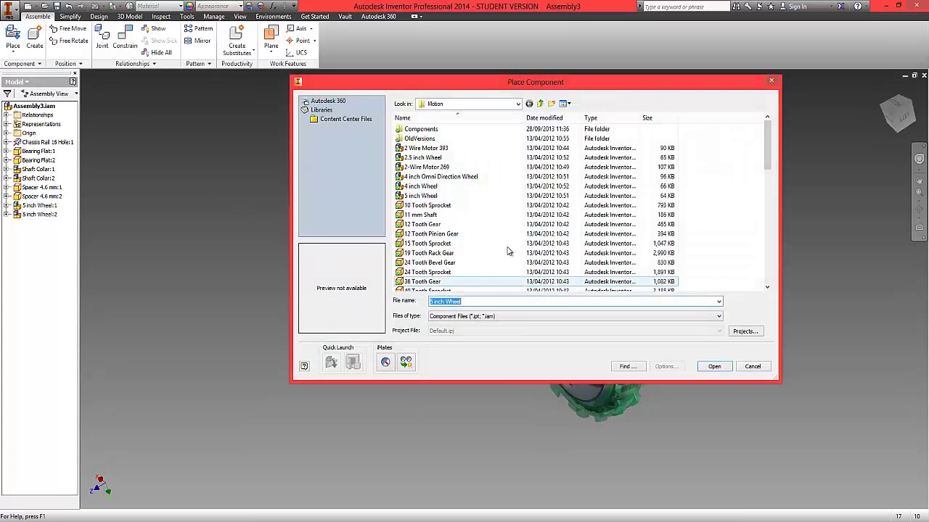
pyautogui.moveTo(770, 146); pyautogui.dragTo(766, 250)
pyautogui.click(424, 206)
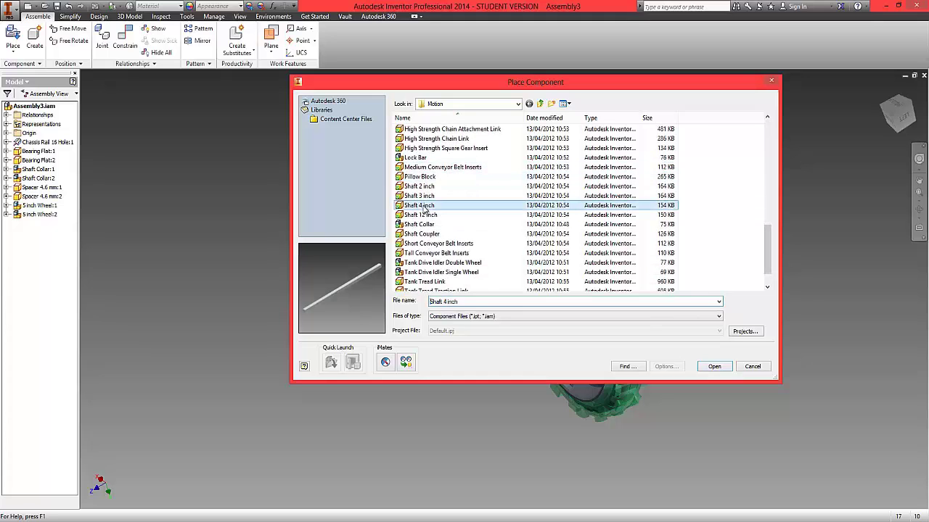
pyautogui.click(713, 366)
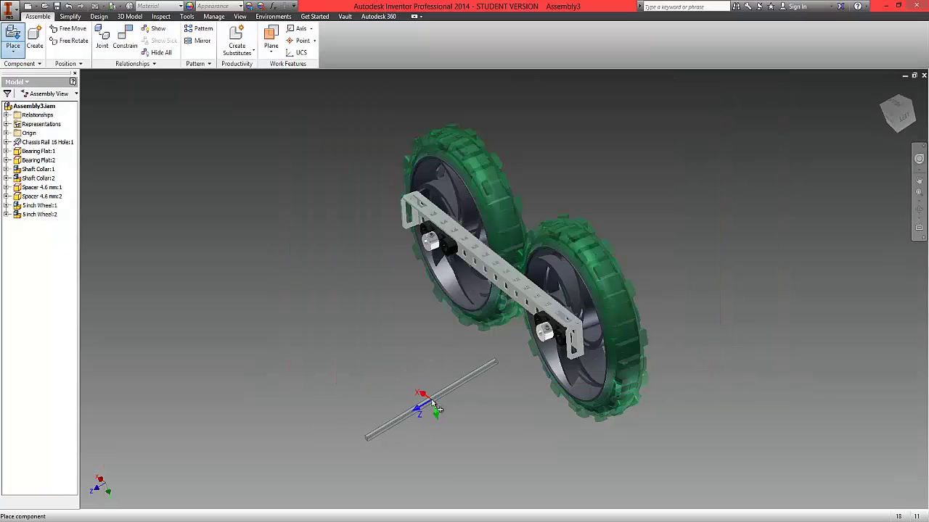
pyautogui.click(437, 410)
pyautogui.click(322, 310)
pyautogui.rightClick(293, 257)
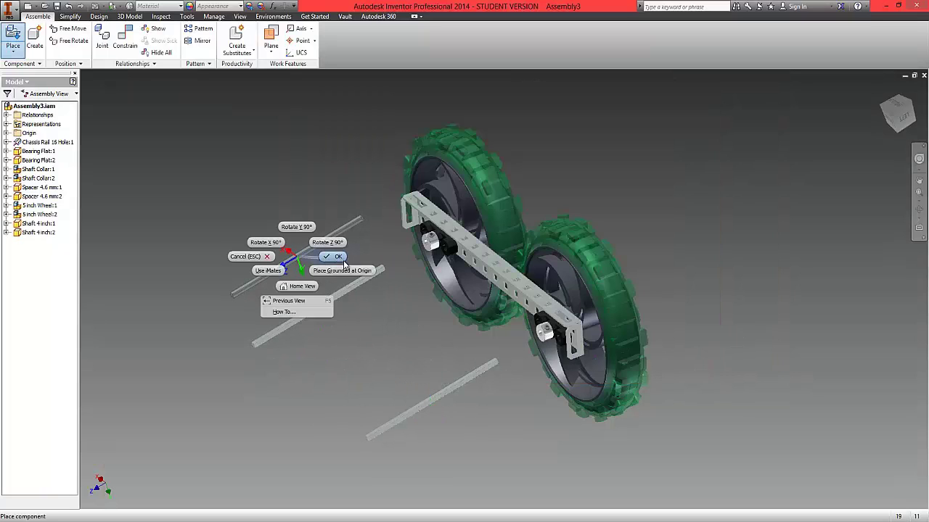
pyautogui.click(334, 259)
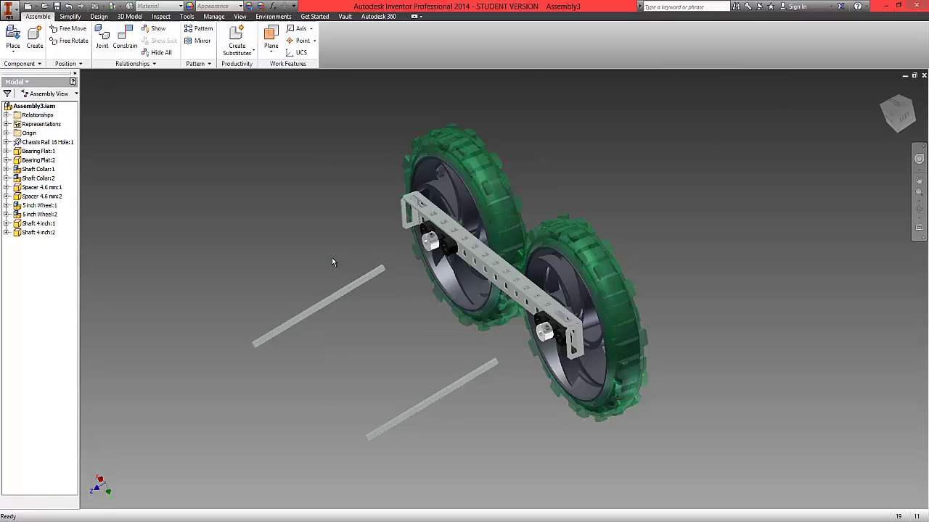
# - Place two more Shaft Collar components from the Motion folder on the outer side of the wheels
pyautogui.click(13, 48)
pyautogui.click(33, 70)
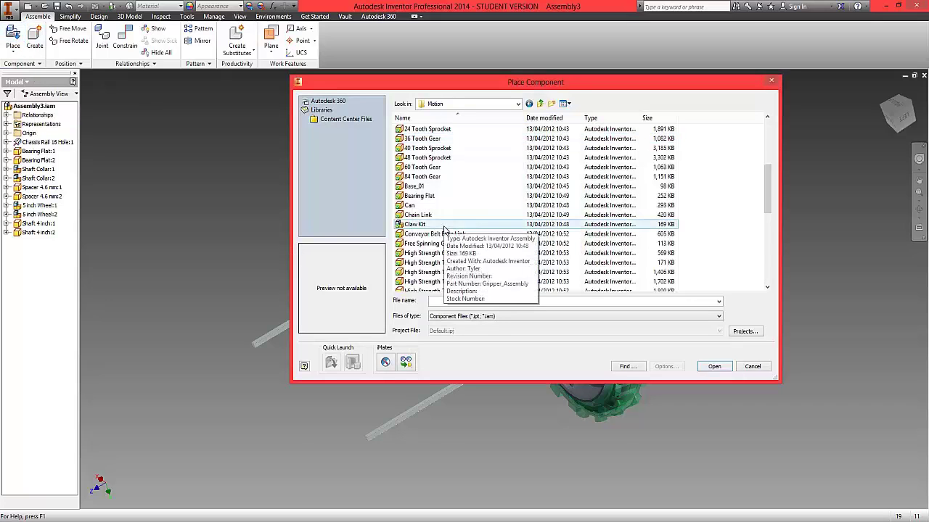
pyautogui.scroll(-10, 445, 228)
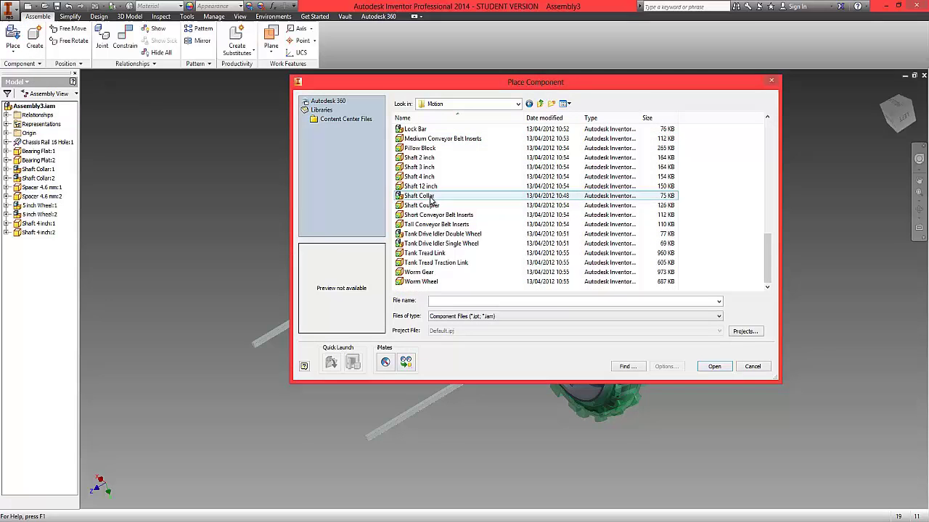
pyautogui.click(431, 195)
pyautogui.click(716, 368)
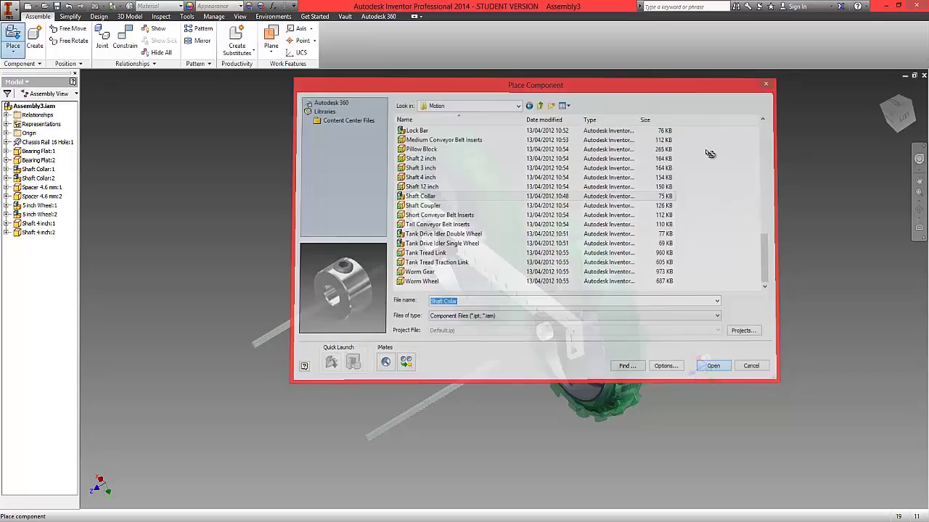
pyautogui.click(580, 171)
pyautogui.click(692, 259)
pyautogui.rightClick(736, 218)
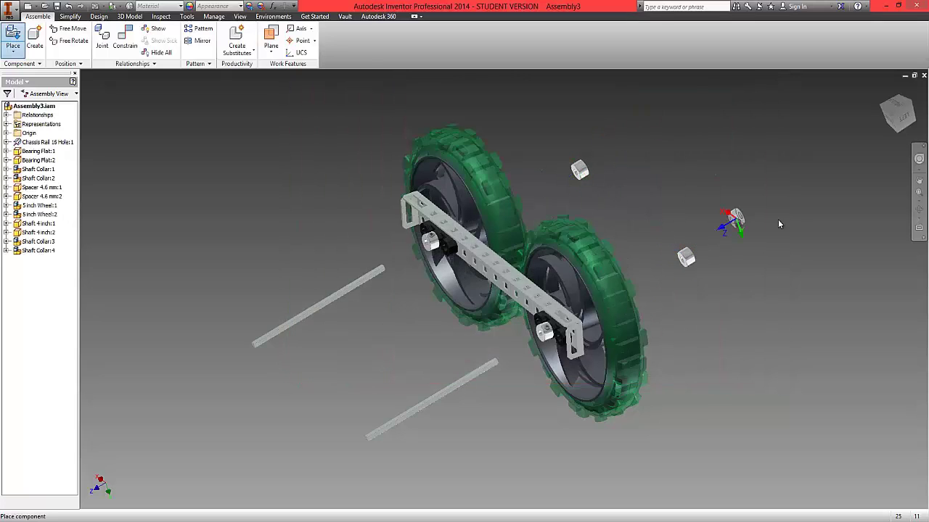
pyautogui.click(776, 219)
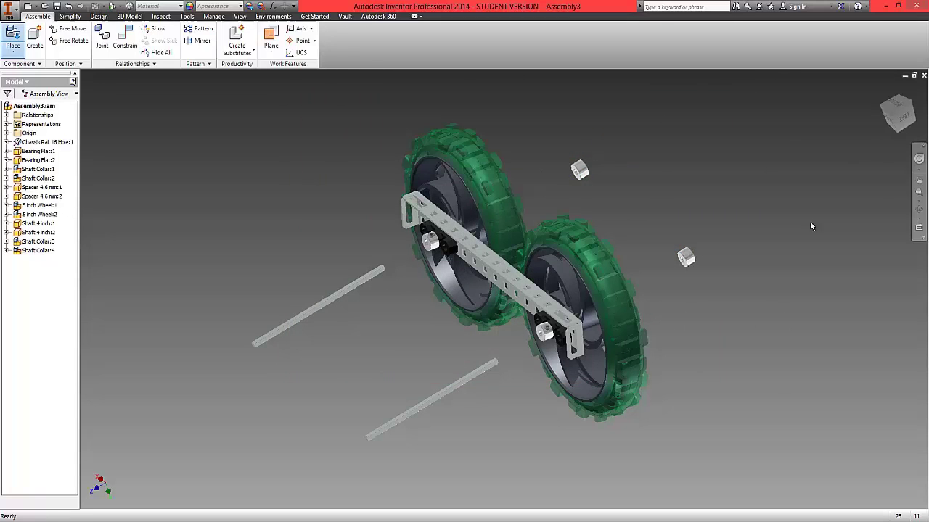
# - Insert-constrain one new shaft collar to the outer hub of 5 inch Wheel:2, opposed, with 0 mm offset
pyautogui.click(894, 116)
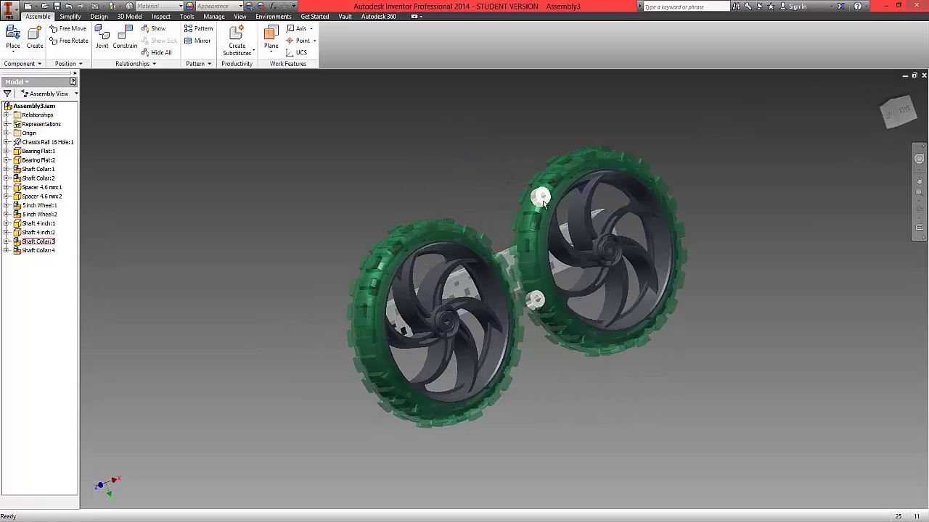
pyautogui.scroll(5, 411, 349)
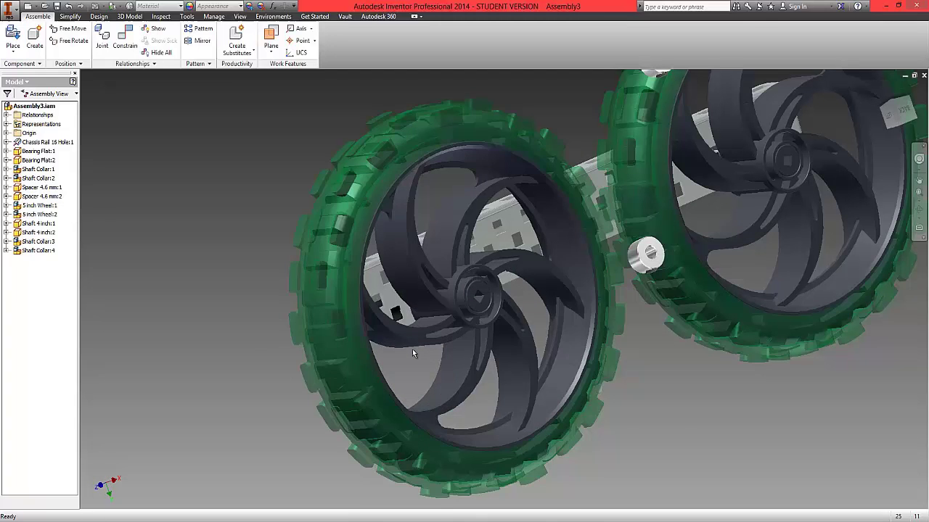
pyautogui.click(124, 51)
pyautogui.click(121, 196)
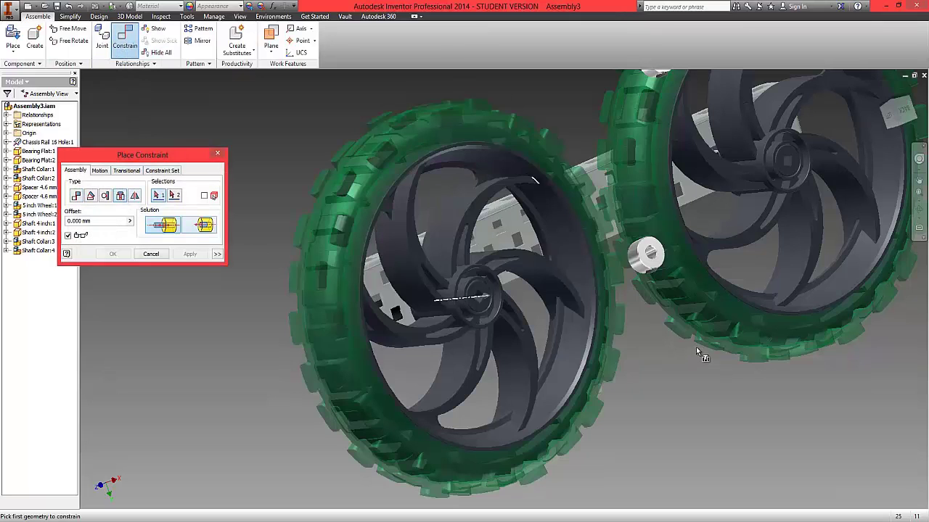
pyautogui.click(638, 275)
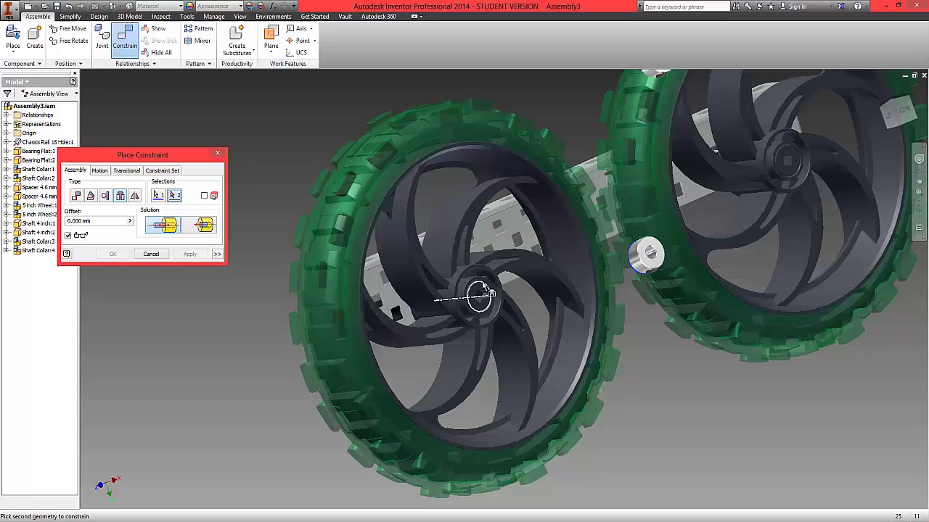
pyautogui.click(484, 288)
pyautogui.click(111, 257)
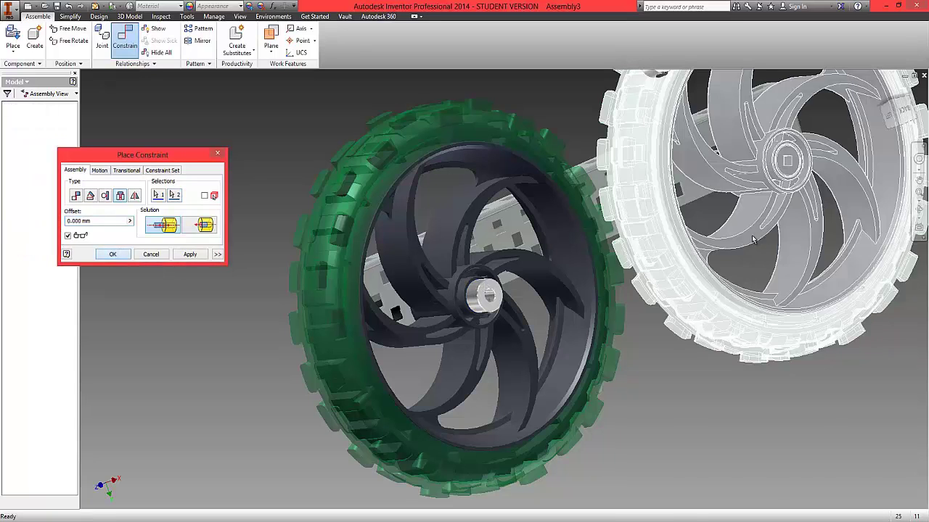
# - Insert-constrain the remaining loose shaft collar to the outer hub of 5 inch Wheel:1, opposed, with 0 mm offset
pyautogui.moveTo(561, 315); pyautogui.dragTo(298, 444, button='middle')
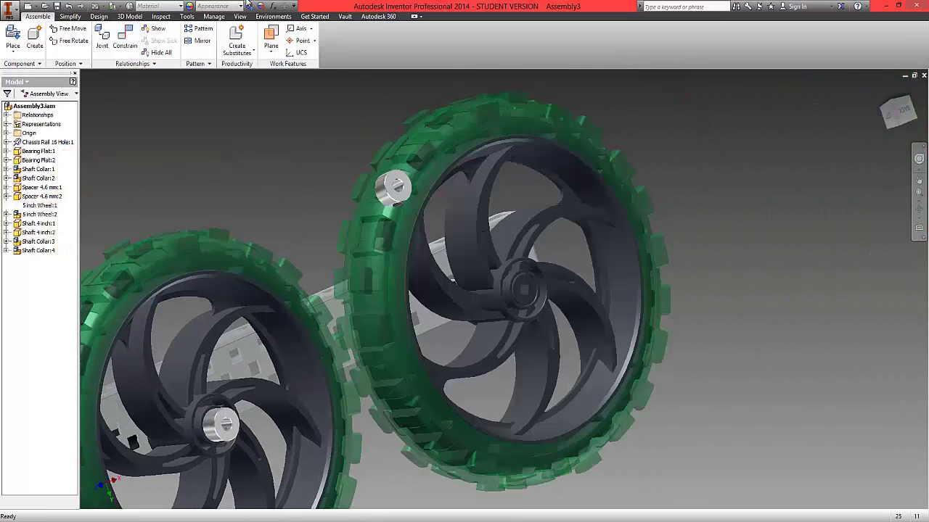
pyautogui.click(125, 40)
pyautogui.click(119, 196)
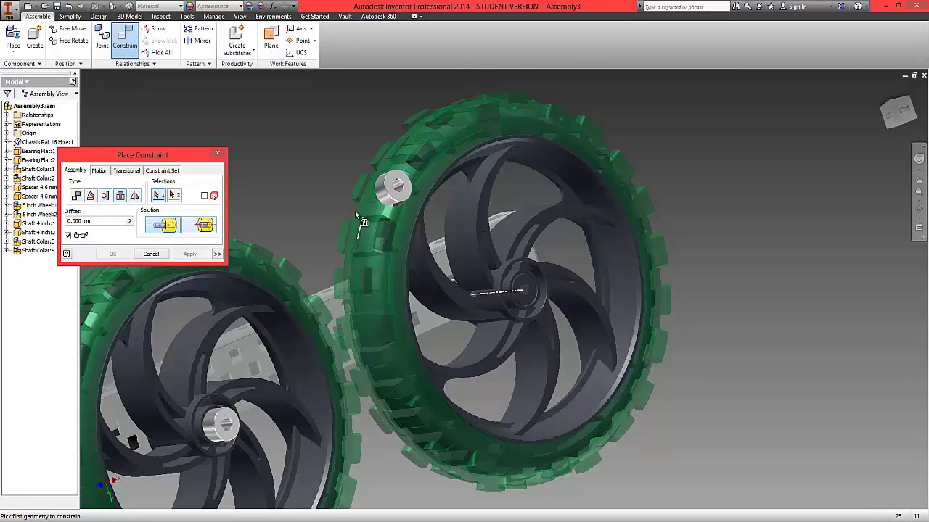
pyautogui.click(382, 198)
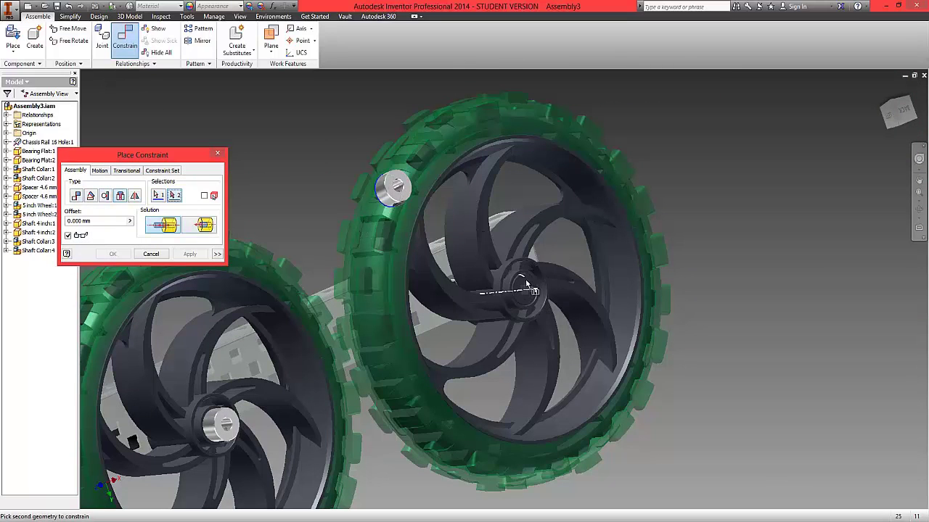
pyautogui.click(525, 290)
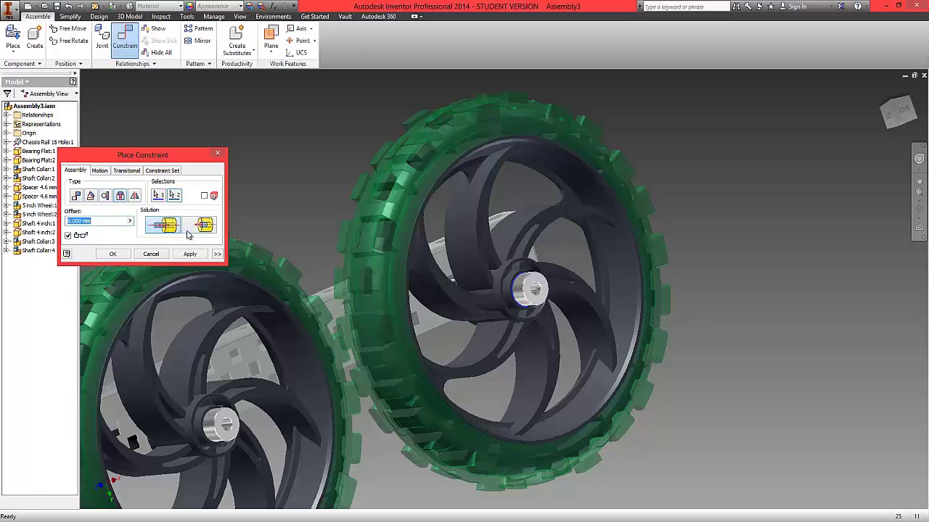
pyautogui.click(112, 256)
# - Move Shaft 4 inch:1 out from behind the nearer wheel into the open space beside the chassis rail
pyautogui.moveTo(402, 127); pyautogui.dragTo(452, 93, button='middle')
pyautogui.scroll(-3, 465, 159)
pyautogui.moveTo(896, 108); pyautogui.dragTo(896, 122)
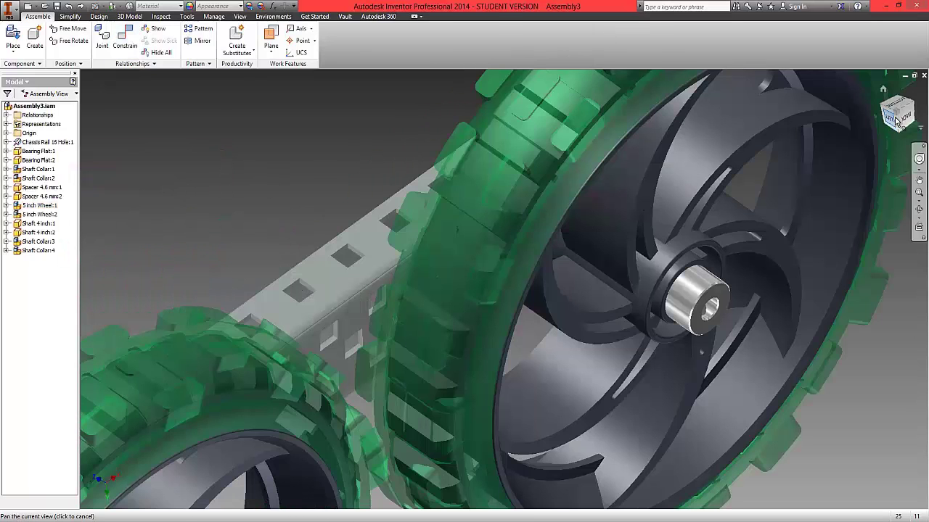
pyautogui.click(899, 114)
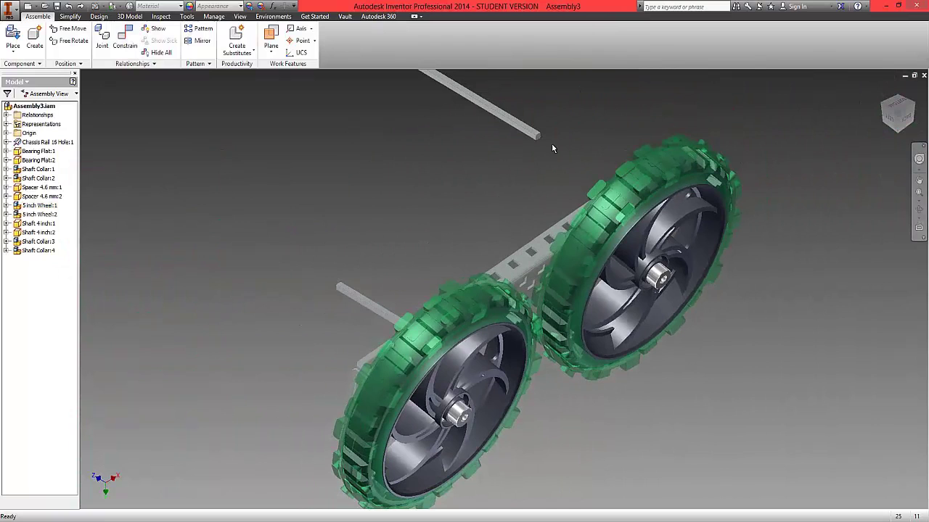
pyautogui.moveTo(378, 312); pyautogui.dragTo(237, 225)
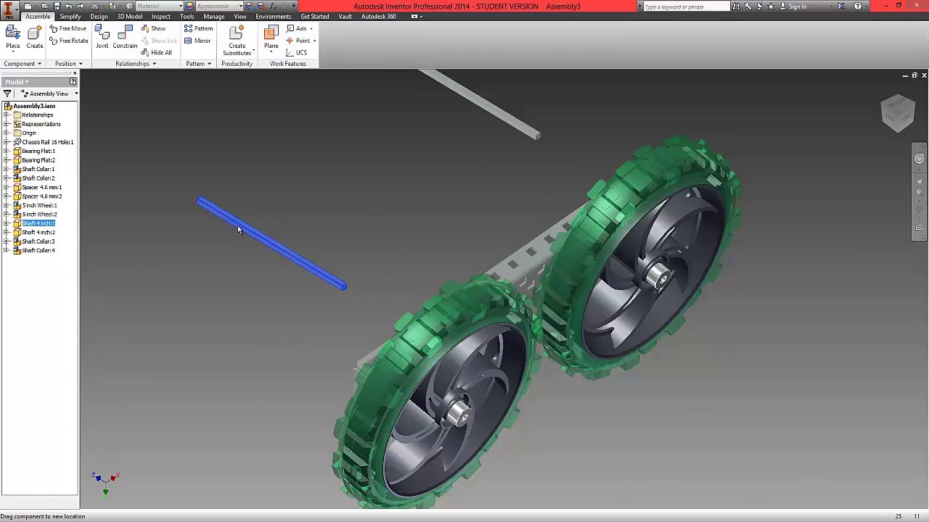
pyautogui.click(333, 210)
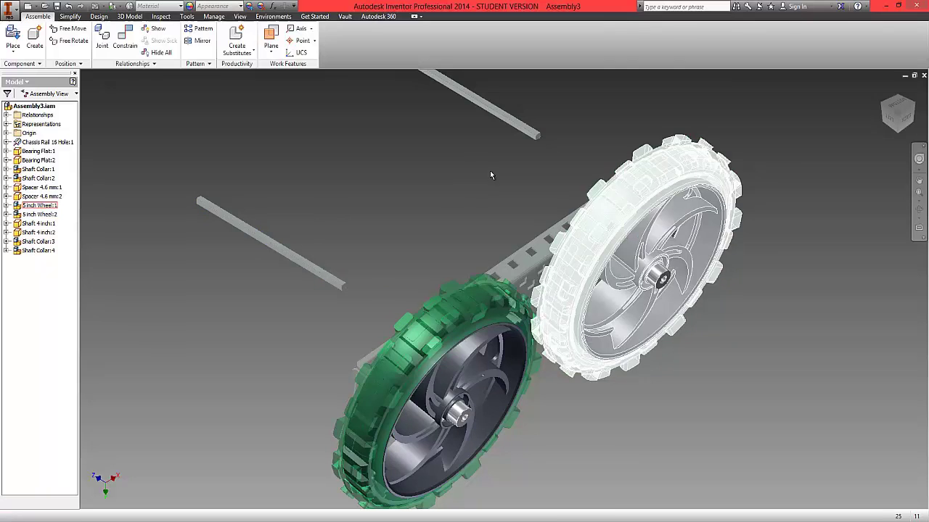
# - Mate the end face of Shaft 4 inch:2 flush with the outer collar face on 5 inch Wheel:1, and shift the shaft above the collar
pyautogui.click(127, 48)
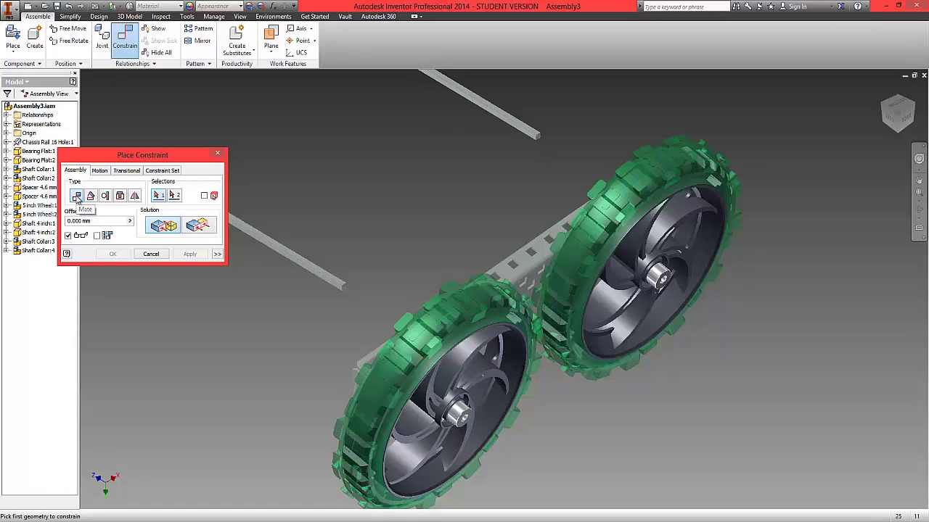
pyautogui.scroll(-6, 538, 137)
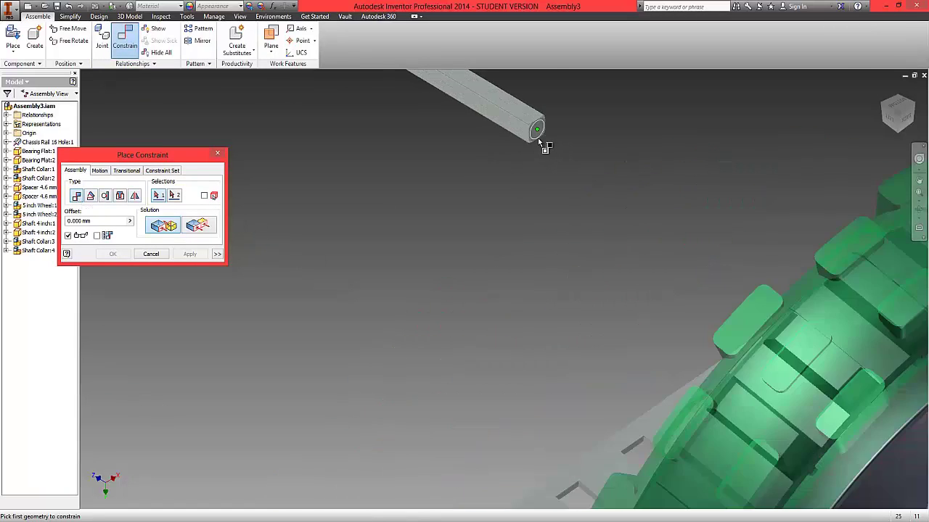
pyautogui.click(539, 117)
pyautogui.scroll(5, 637, 263)
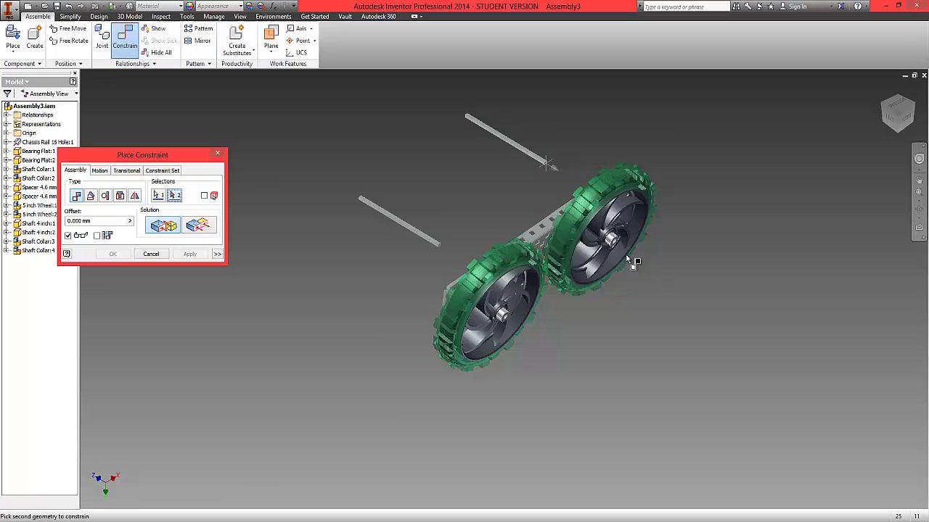
pyautogui.scroll(-8, 632, 242)
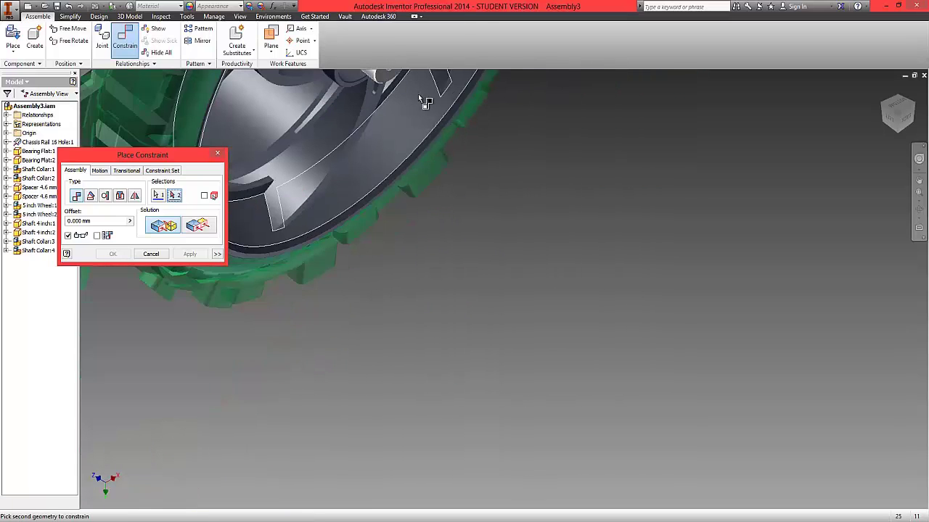
pyautogui.scroll(3, 573, 409)
pyautogui.scroll(-2, 479, 294)
pyautogui.scroll(-4, 477, 294)
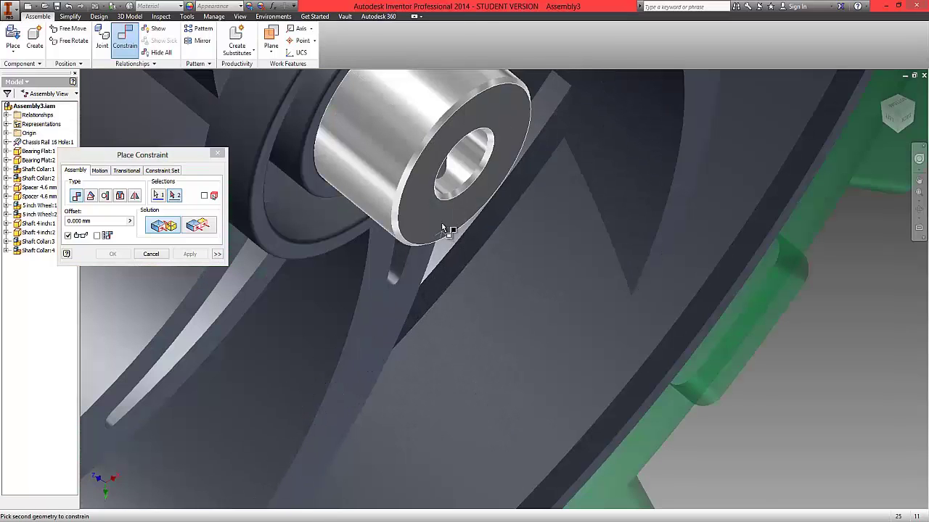
pyautogui.click(437, 224)
pyautogui.scroll(3, 434, 220)
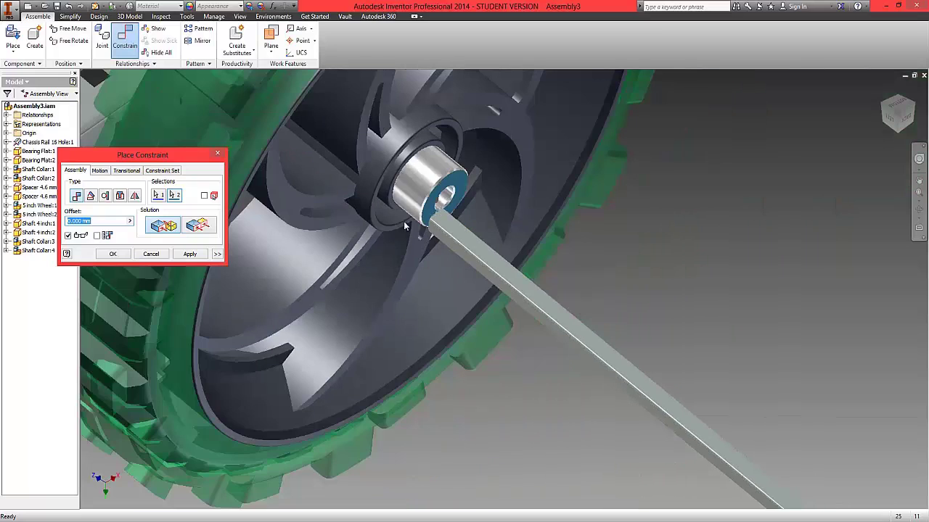
pyautogui.click(201, 225)
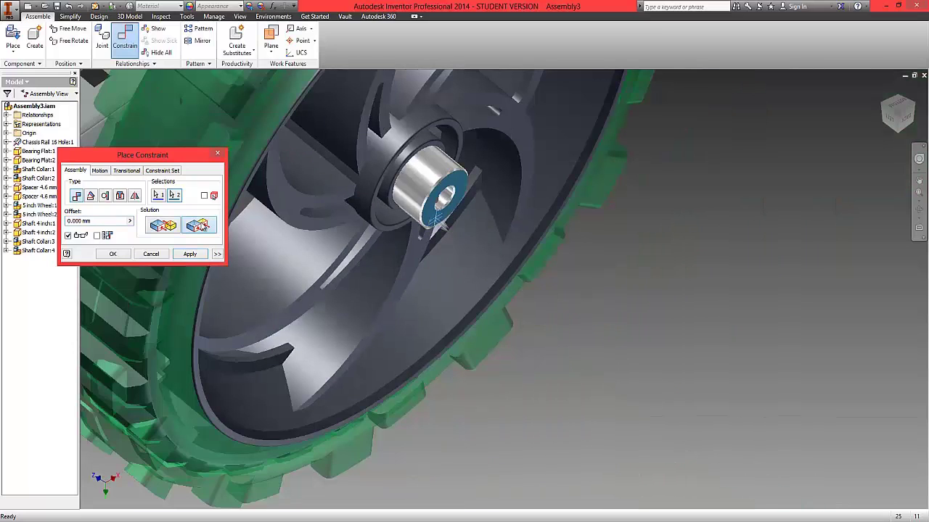
pyautogui.click(111, 256)
pyautogui.moveTo(473, 194); pyautogui.dragTo(446, 118)
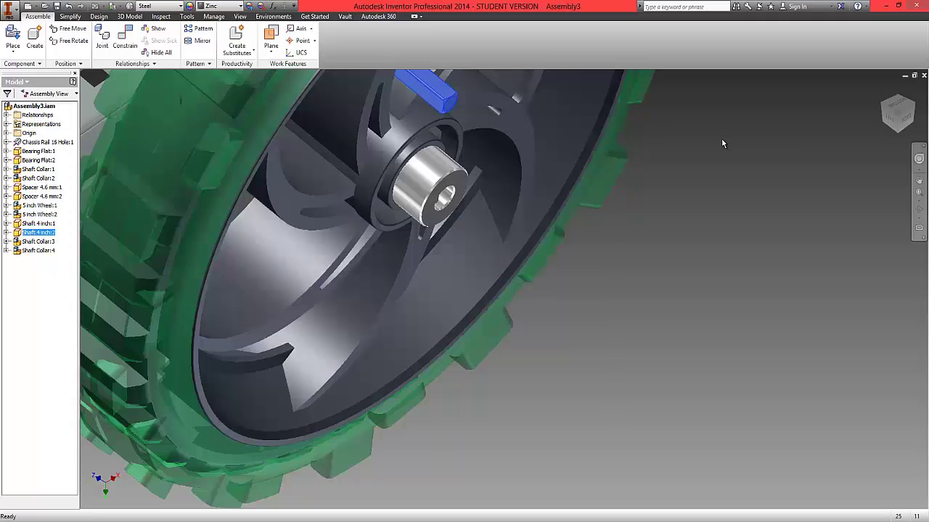
# - Mate a flat inside the bore of the outer collar on 5 inch Wheel:1 with a side face of Shaft 4 inch:2, offset 0 mm
pyautogui.moveTo(911, 105); pyautogui.dragTo(898, 129)
pyautogui.click(900, 135)
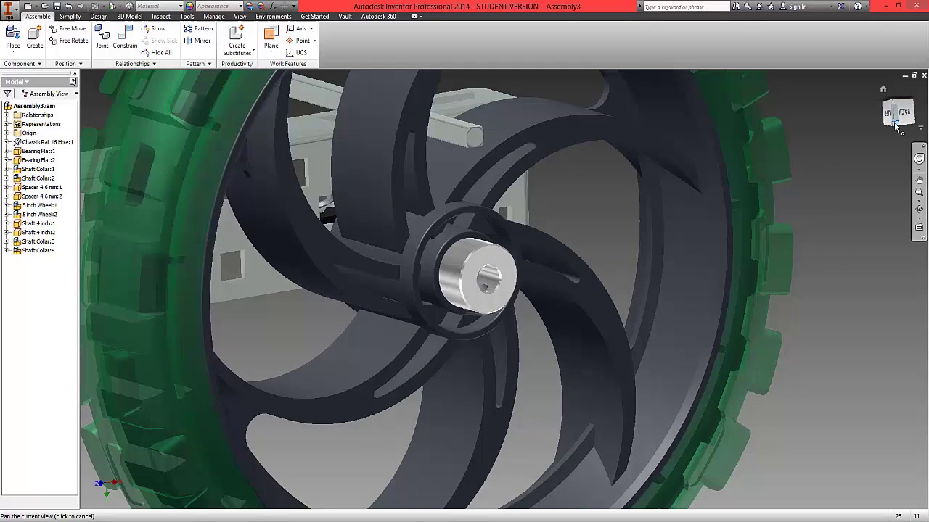
pyautogui.moveTo(896, 127); pyautogui.dragTo(874, 500)
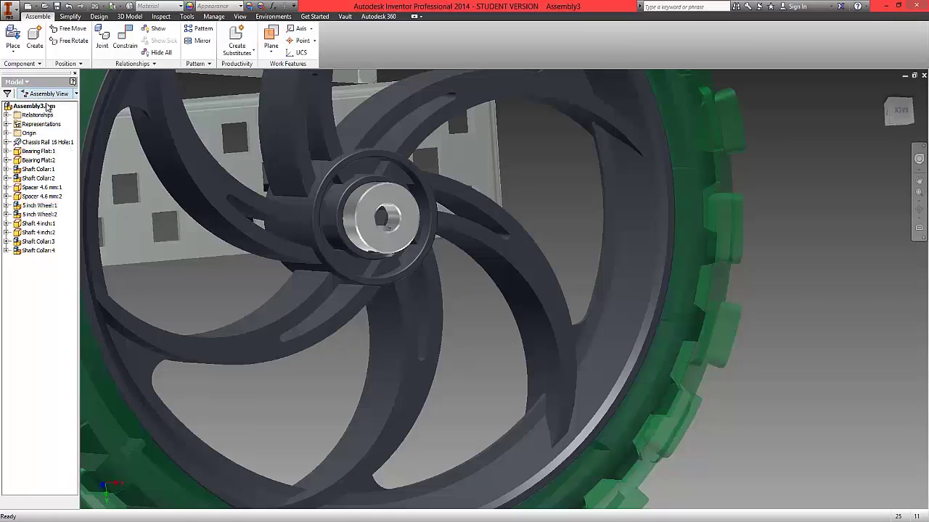
pyautogui.click(124, 40)
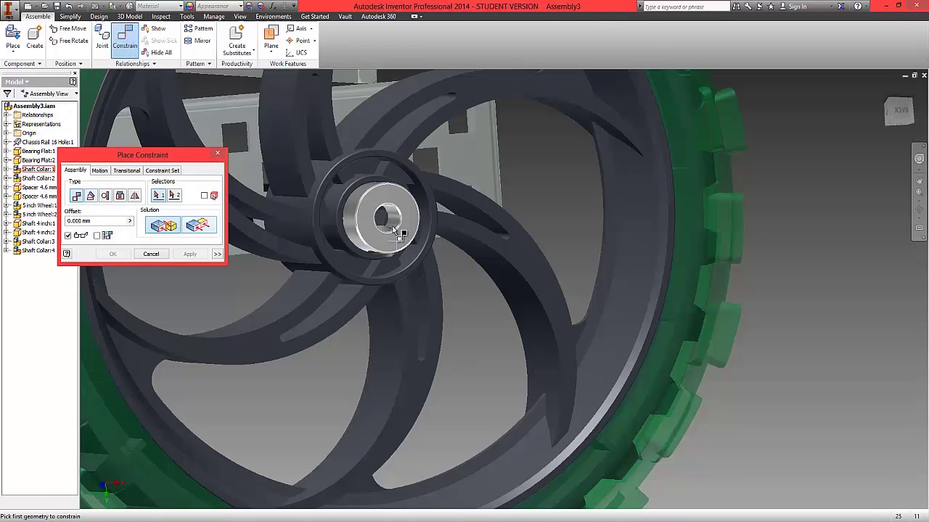
pyautogui.click(385, 226)
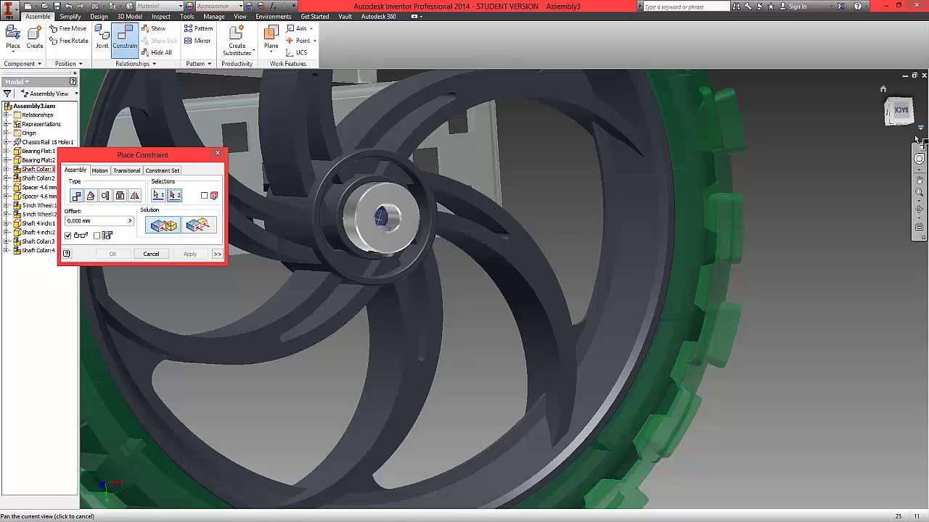
pyautogui.click(913, 125)
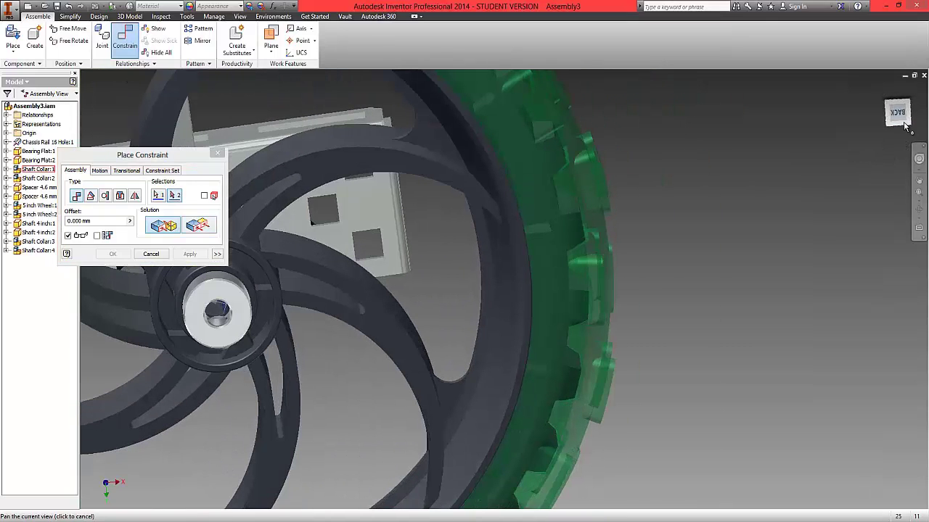
pyautogui.moveTo(560, 211); pyautogui.dragTo(780, 212, button='middle')
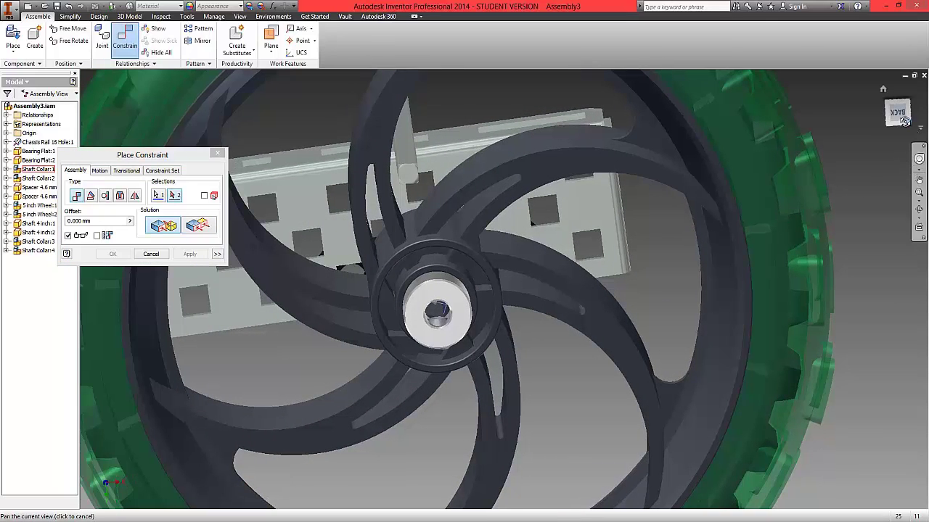
pyautogui.moveTo(904, 122); pyautogui.dragTo(880, 129)
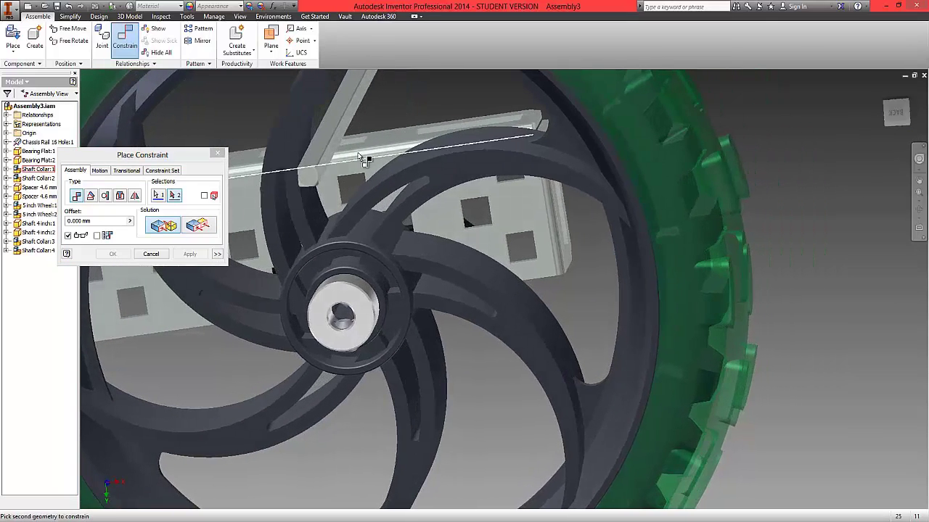
pyautogui.click(325, 171)
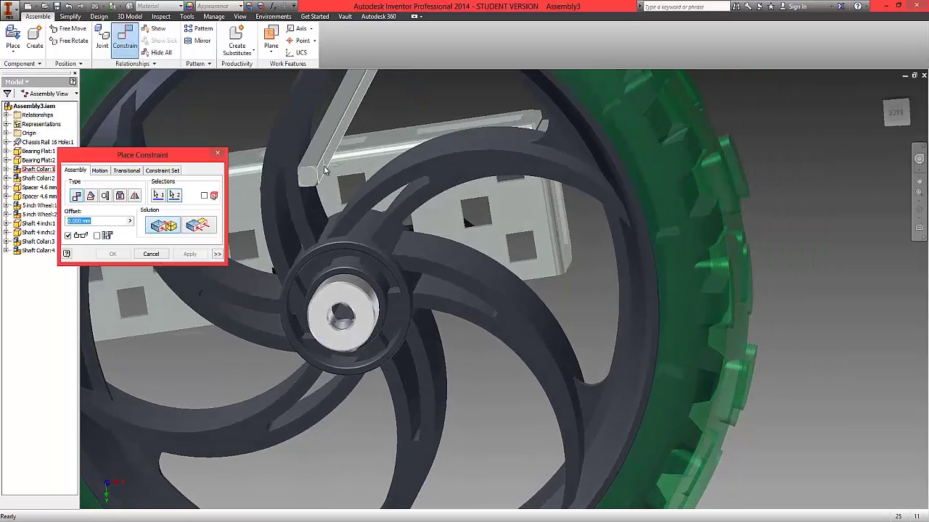
pyautogui.click(110, 255)
# - Pull Shaft 4 inch:2 out of the collar bore, mate a second side face to another bore flat at 0 mm, and spin the wheel
pyautogui.moveTo(341, 316); pyautogui.dragTo(361, 134)
pyautogui.click(125, 36)
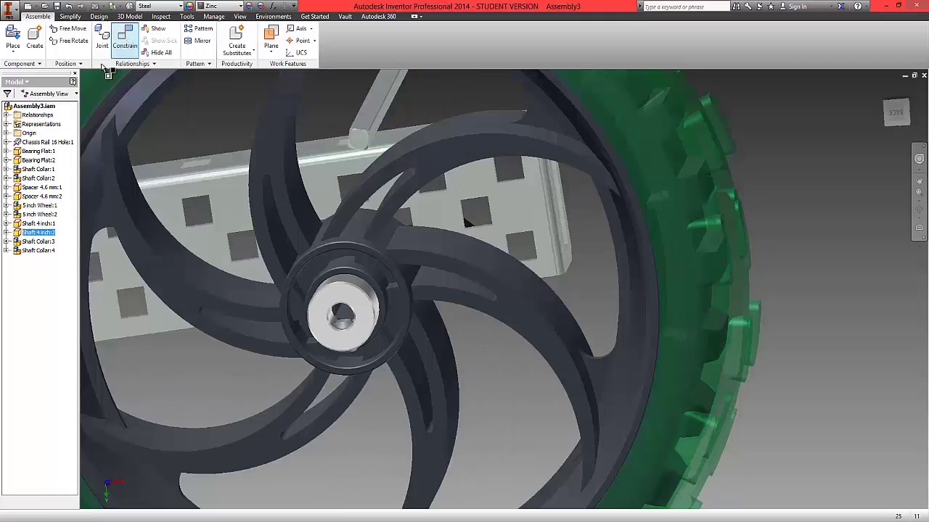
pyautogui.click(370, 119)
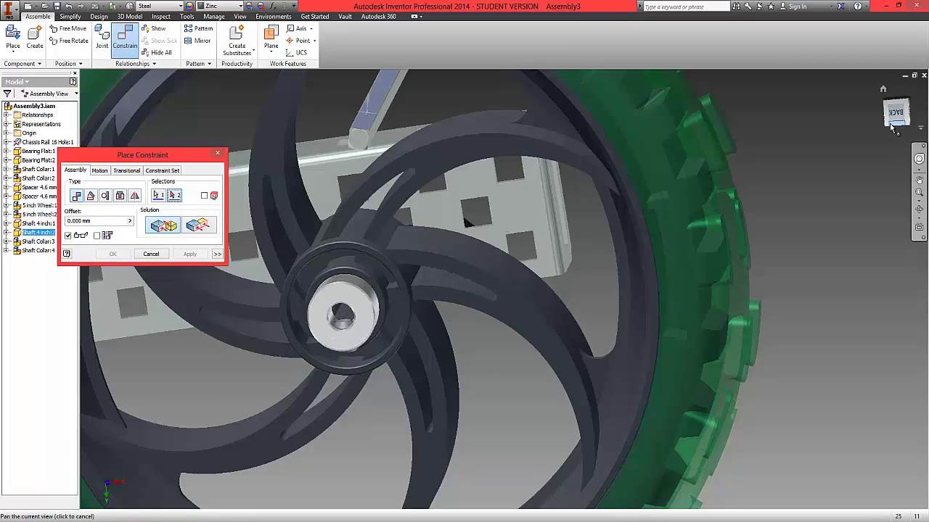
pyautogui.moveTo(891, 123)
pyautogui.mouseDown()
pyautogui.moveTo(896, 90)
pyautogui.moveTo(898, 113)
pyautogui.mouseUp()
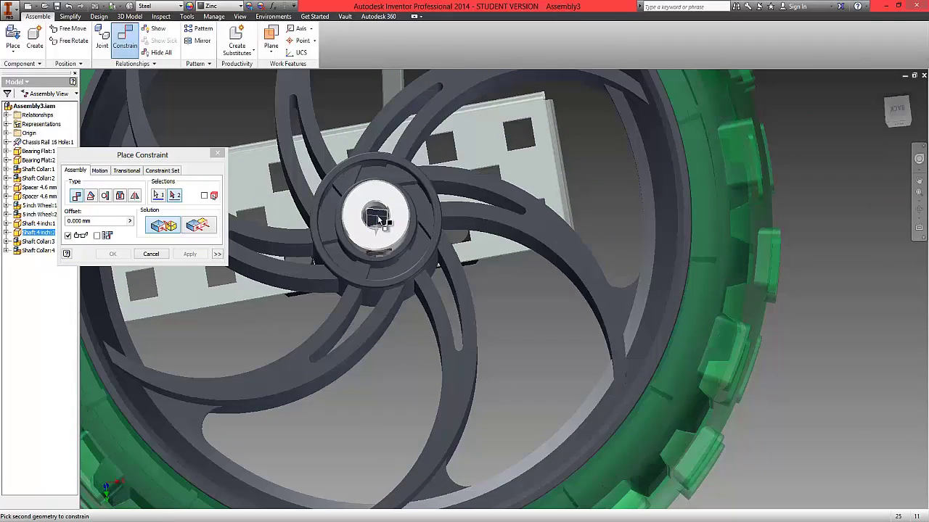
pyautogui.click(377, 219)
pyautogui.click(115, 255)
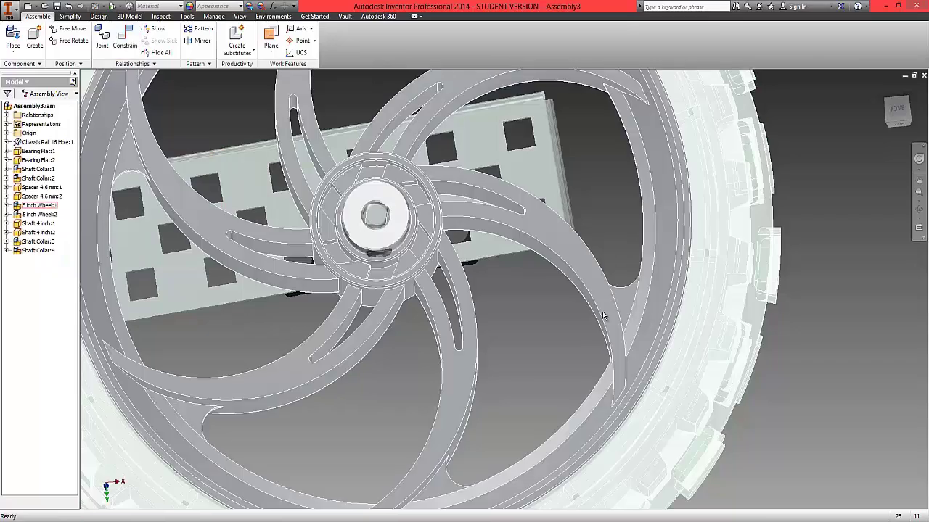
pyautogui.moveTo(602, 315); pyautogui.dragTo(559, 132)
# - Mate the end face of Shaft 4 inch:1 with the outer collar face on 5 inch Wheel:2, using the Flush solution and 0 mm offset
pyautogui.click(894, 105)
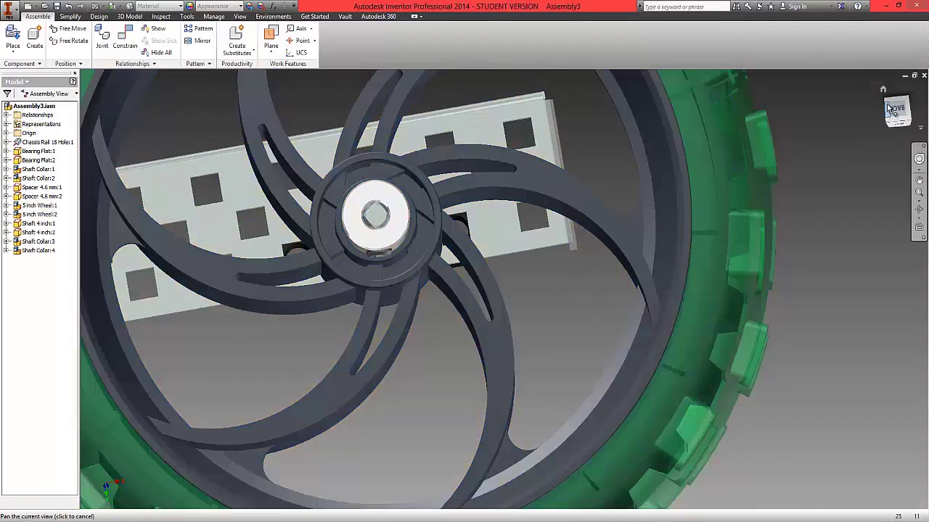
pyautogui.moveTo(910, 131); pyautogui.dragTo(914, 142)
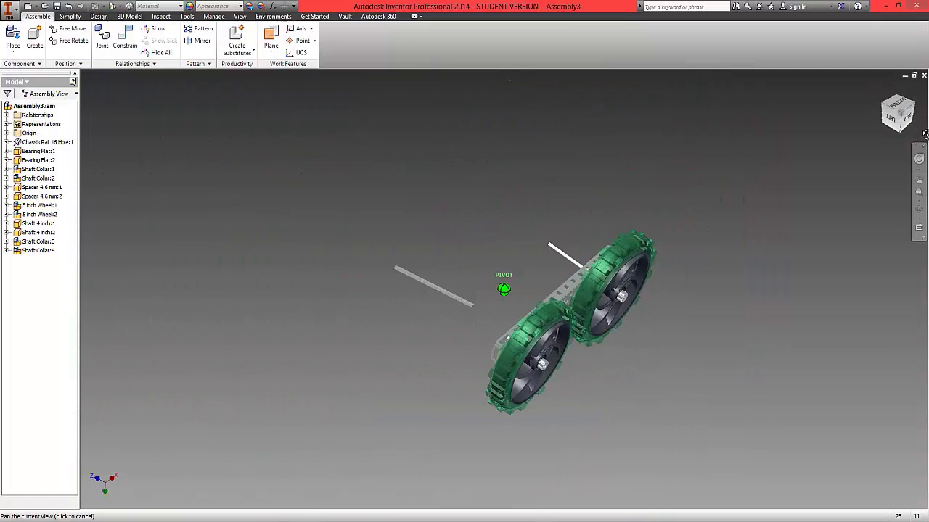
pyautogui.scroll(-3, 431, 295)
pyautogui.scroll(-6, 490, 315)
pyautogui.moveTo(578, 272); pyautogui.dragTo(485, 139, button='middle')
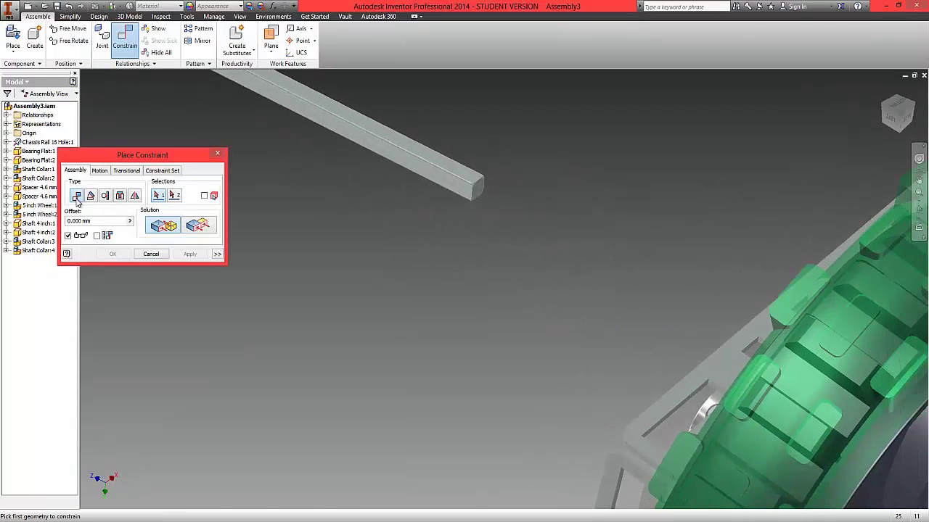
pyautogui.click(480, 192)
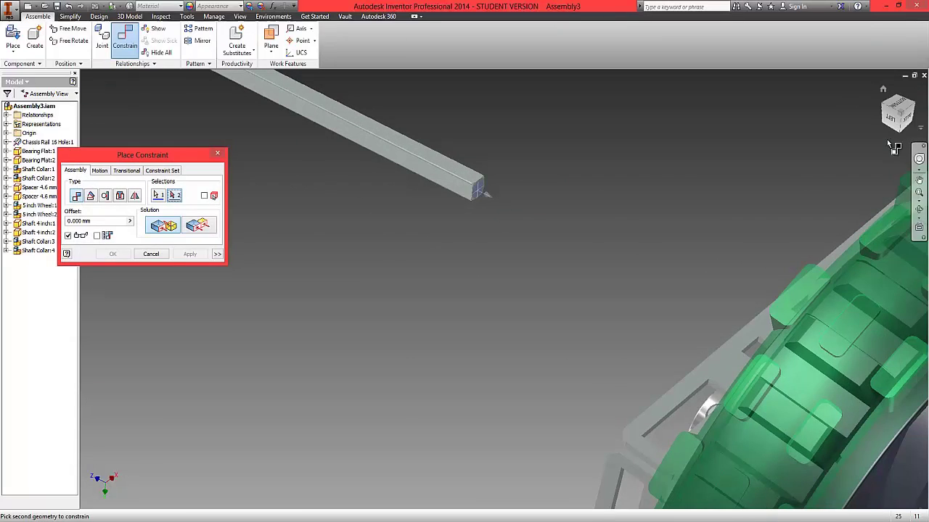
pyautogui.click(900, 117)
pyautogui.scroll(6, 537, 359)
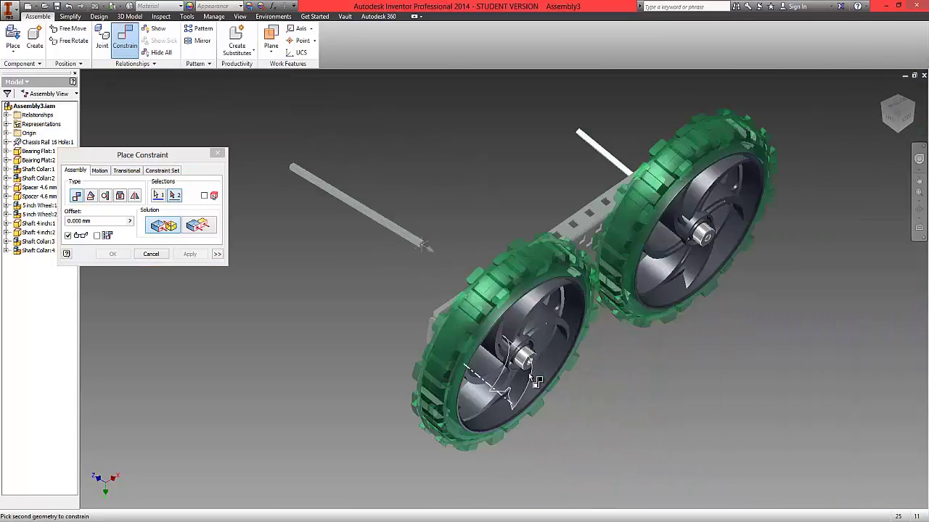
pyautogui.click(534, 352)
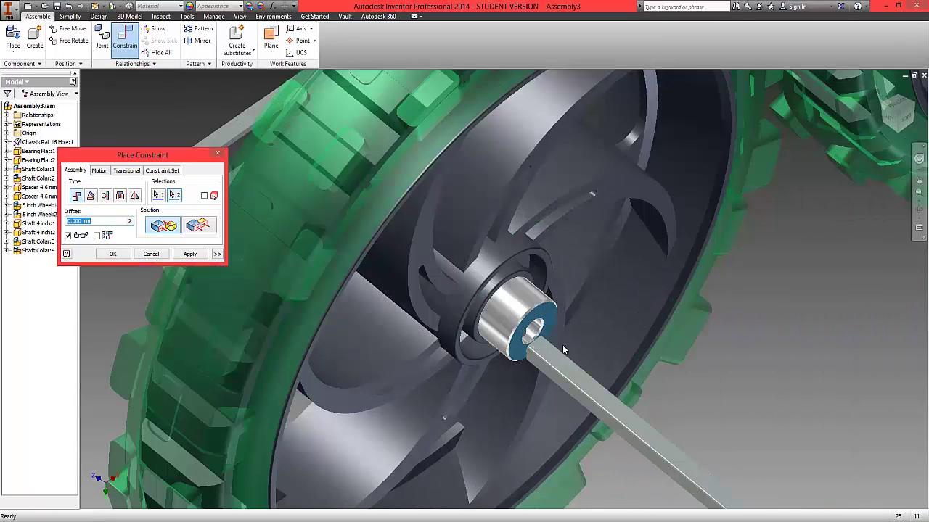
pyautogui.click(197, 226)
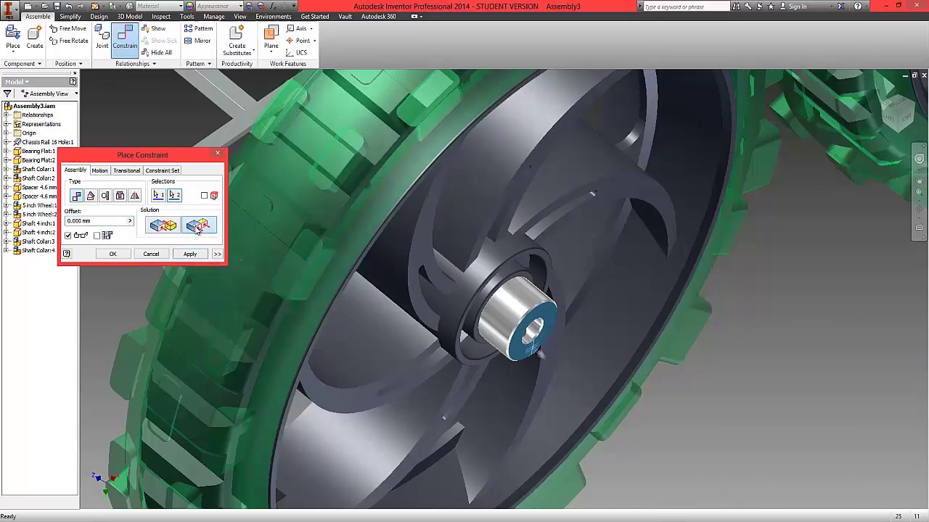
pyautogui.click(108, 254)
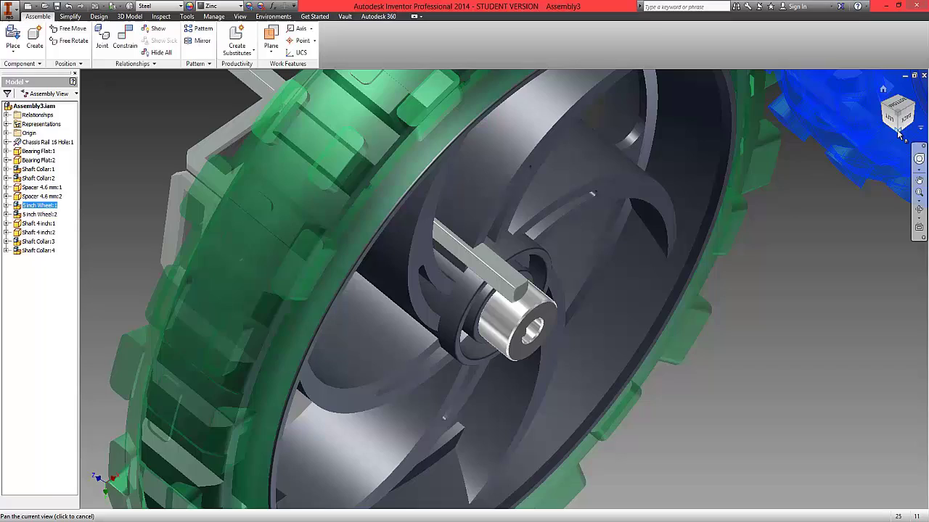
# - Mate a side face of Shaft 4 inch:1 to a flat inside the outer collar's bore on 5 inch Wheel:2, offset 0 mm
pyautogui.click(900, 132)
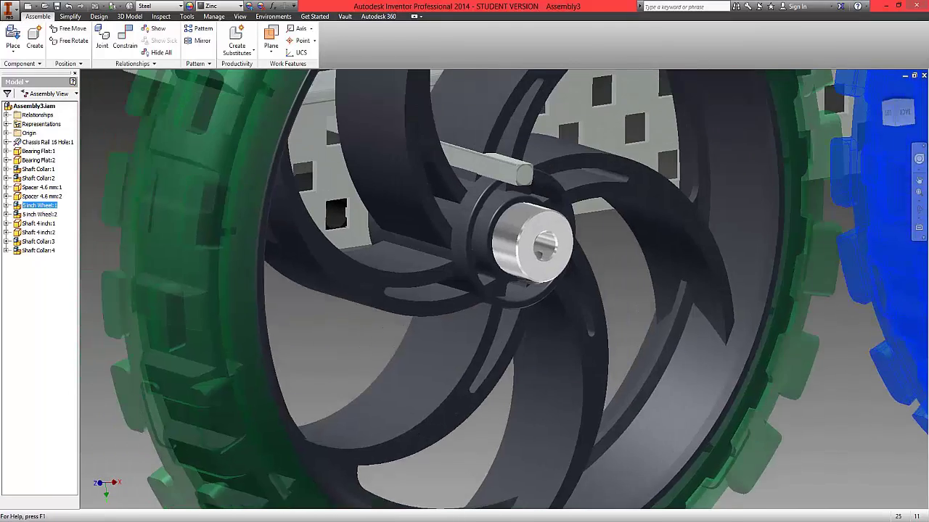
pyautogui.moveTo(841, 258); pyautogui.dragTo(849, 266, button='middle')
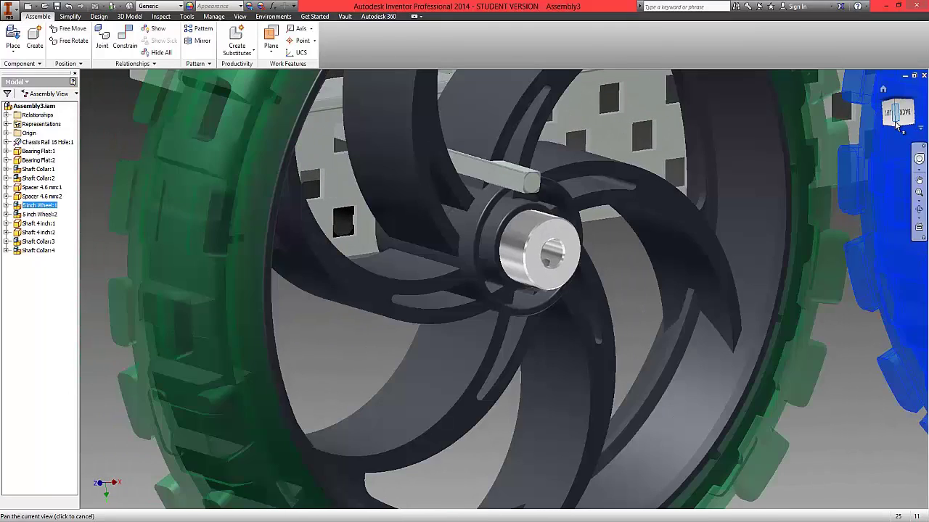
pyautogui.click(897, 127)
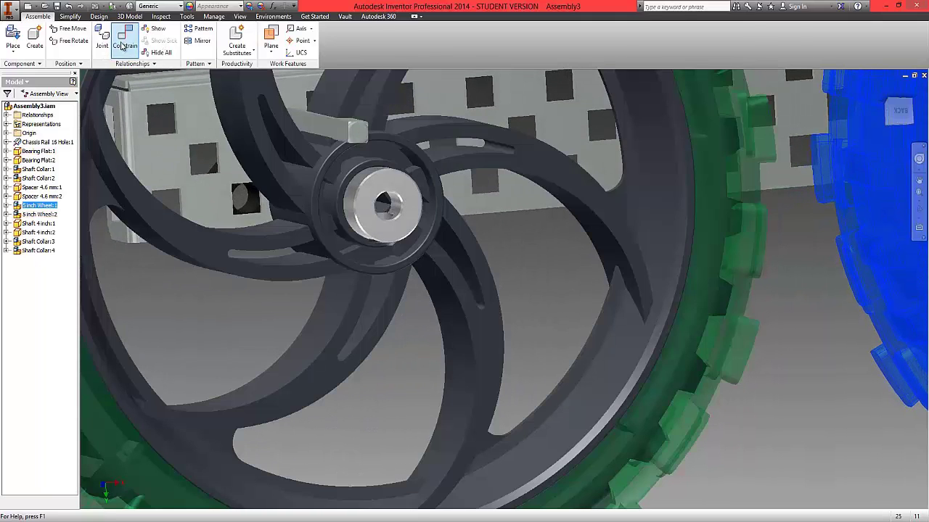
pyautogui.click(122, 46)
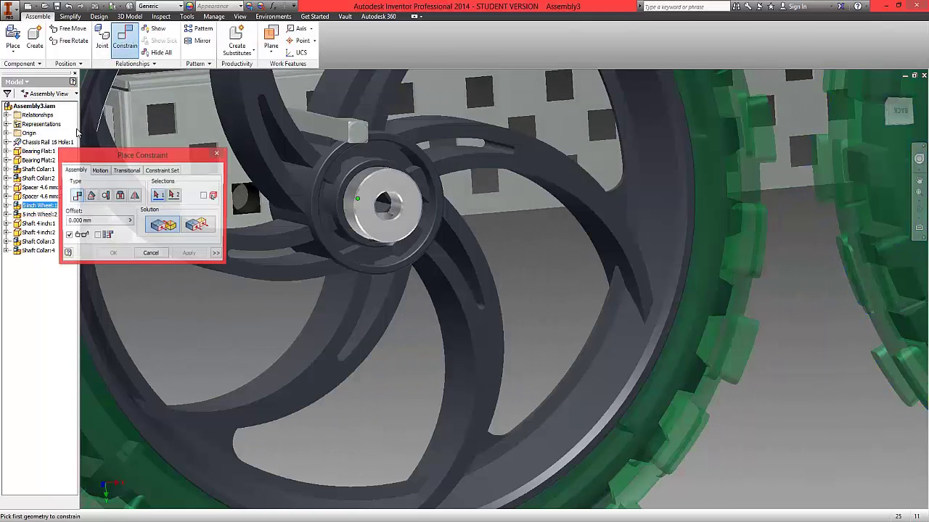
pyautogui.click(333, 129)
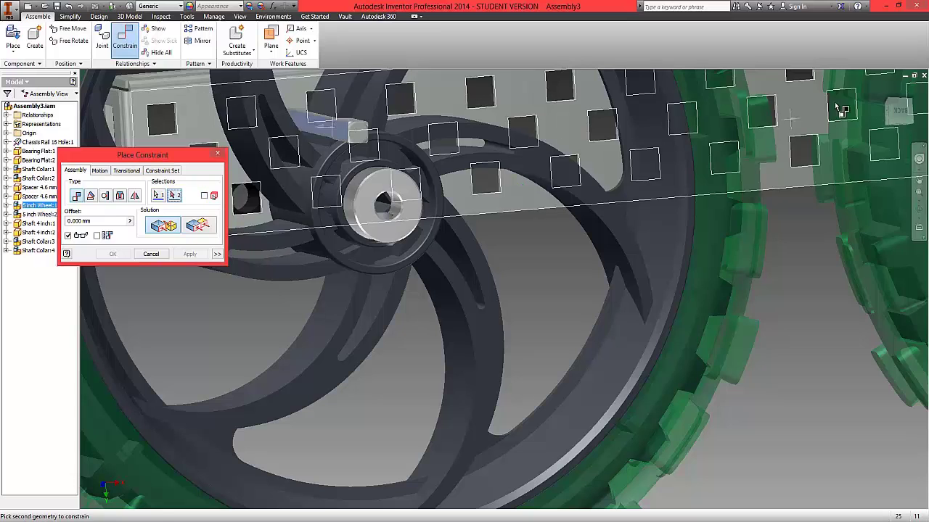
pyautogui.click(902, 113)
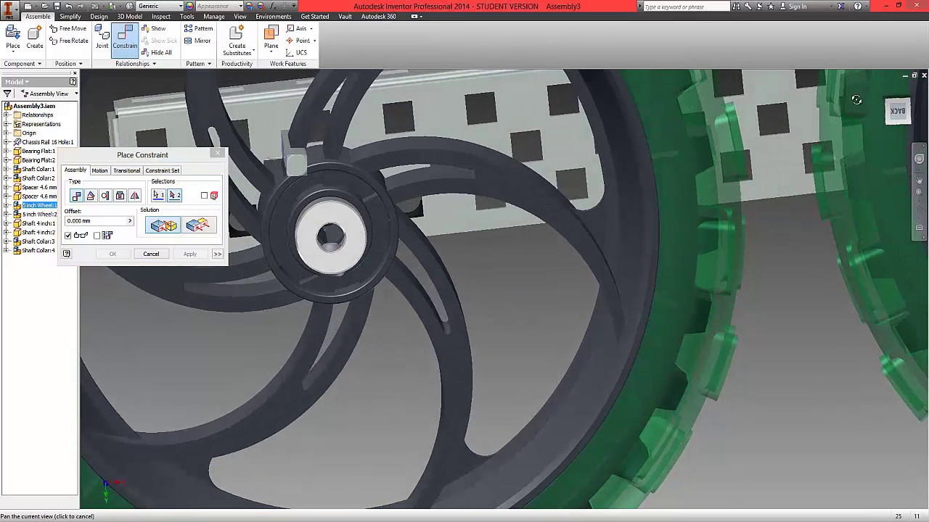
pyautogui.moveTo(902, 124); pyautogui.dragTo(888, 122)
pyautogui.click(321, 245)
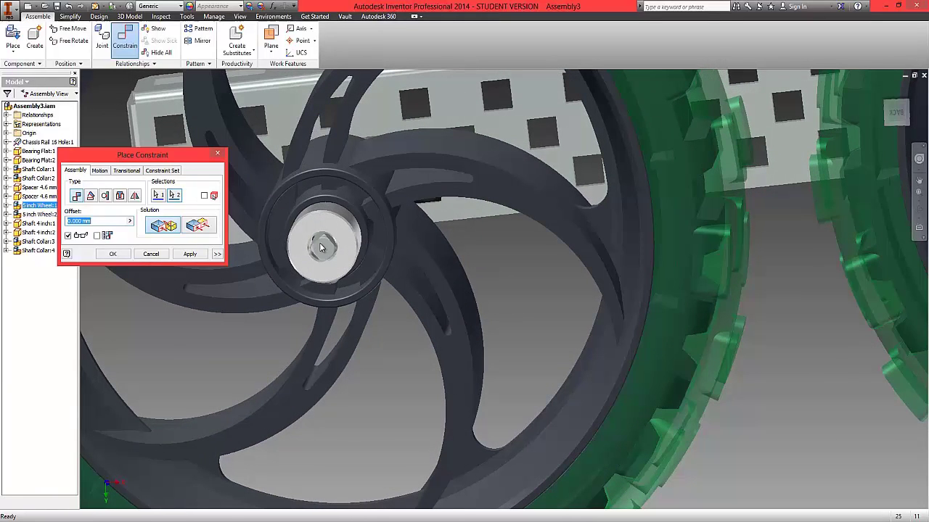
pyautogui.click(150, 254)
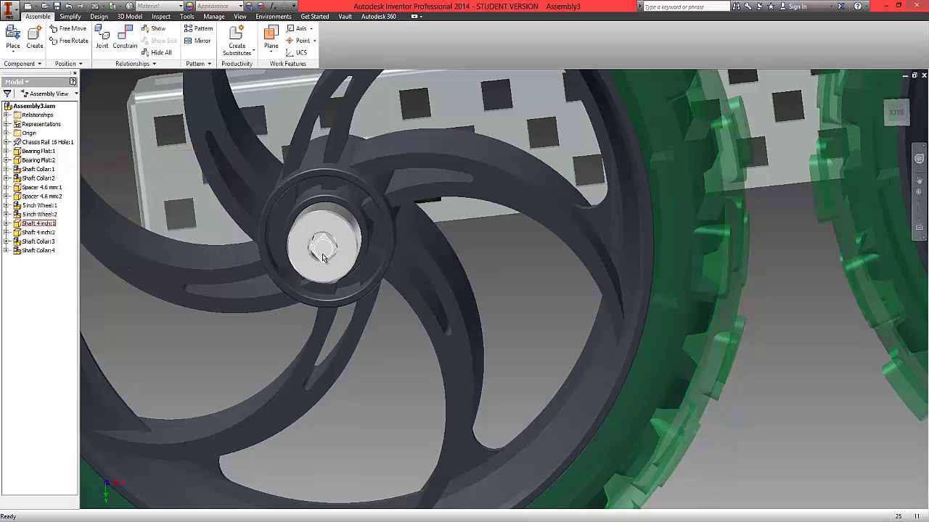
# - Pull Shaft 4 inch:1 aside from the collar bore and mate a second side face to another bore flat with 0 mm offset
pyautogui.moveTo(321, 247); pyautogui.dragTo(229, 171)
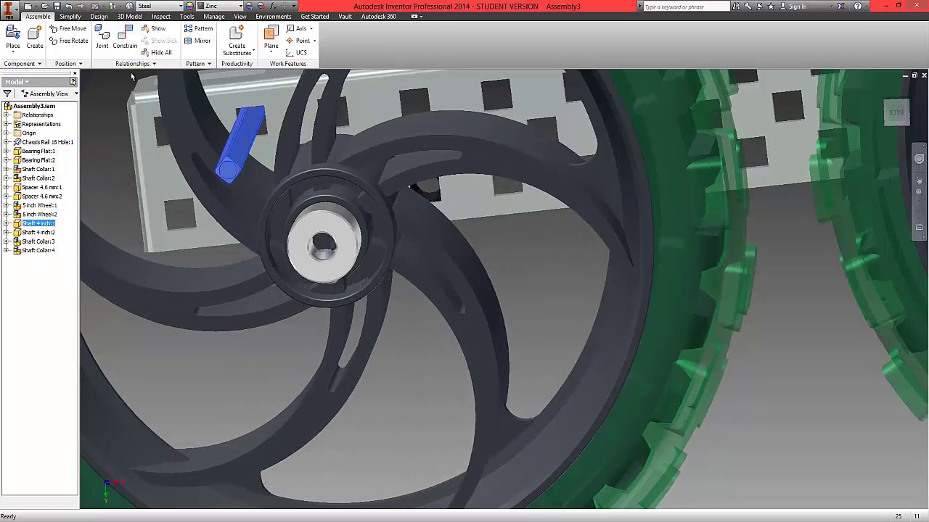
pyautogui.click(125, 40)
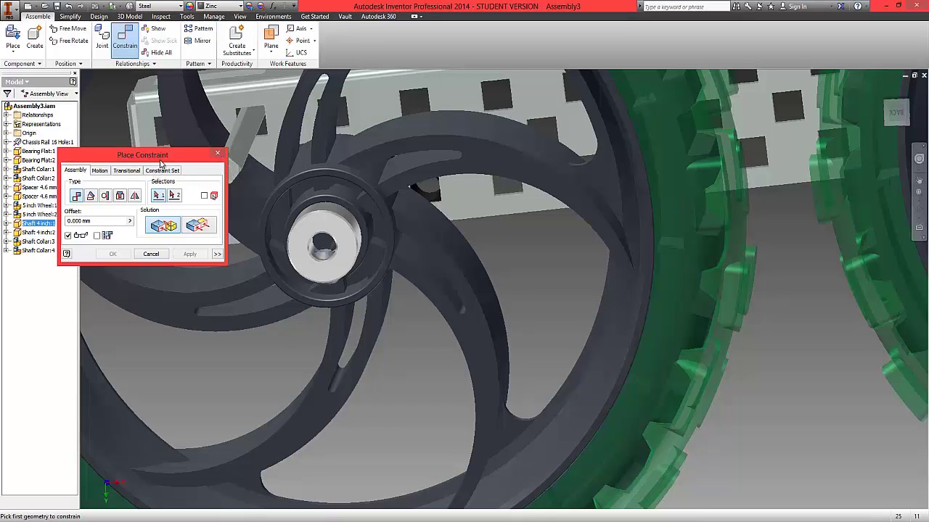
pyautogui.moveTo(160, 162); pyautogui.dragTo(124, 85)
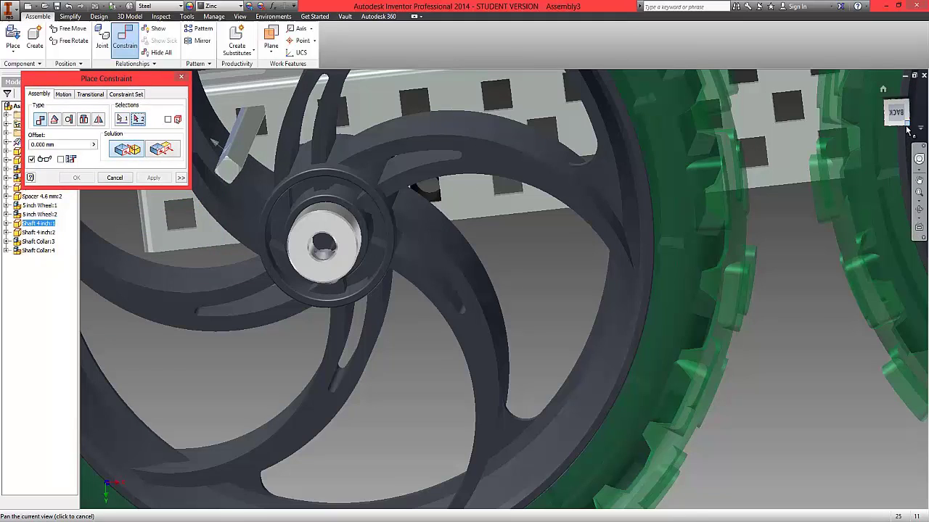
pyautogui.moveTo(906, 126)
pyautogui.mouseDown()
pyautogui.moveTo(903, 93)
pyautogui.moveTo(895, 95)
pyautogui.mouseUp()
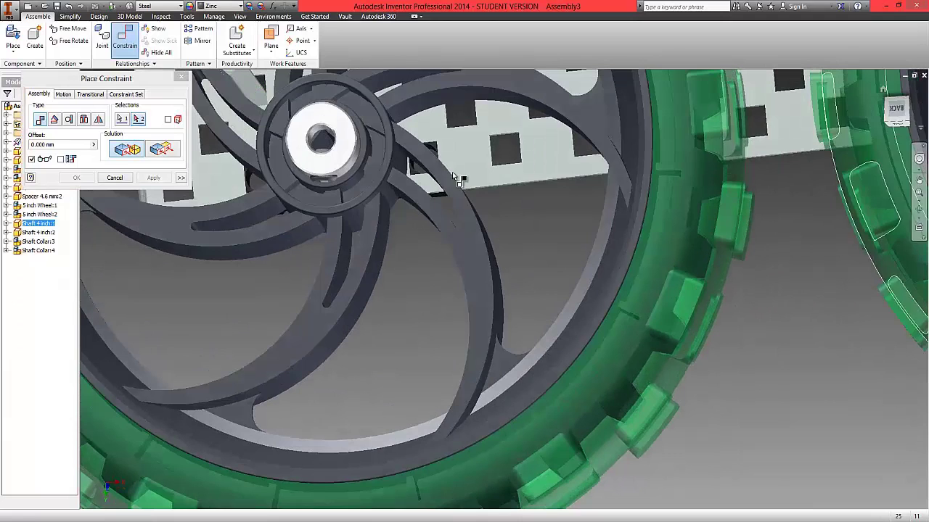
pyautogui.click(324, 145)
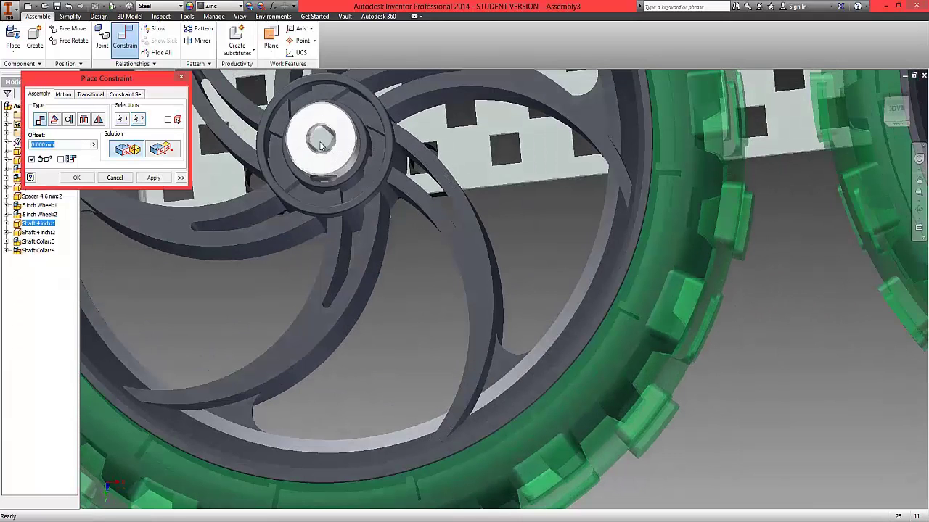
pyautogui.click(78, 178)
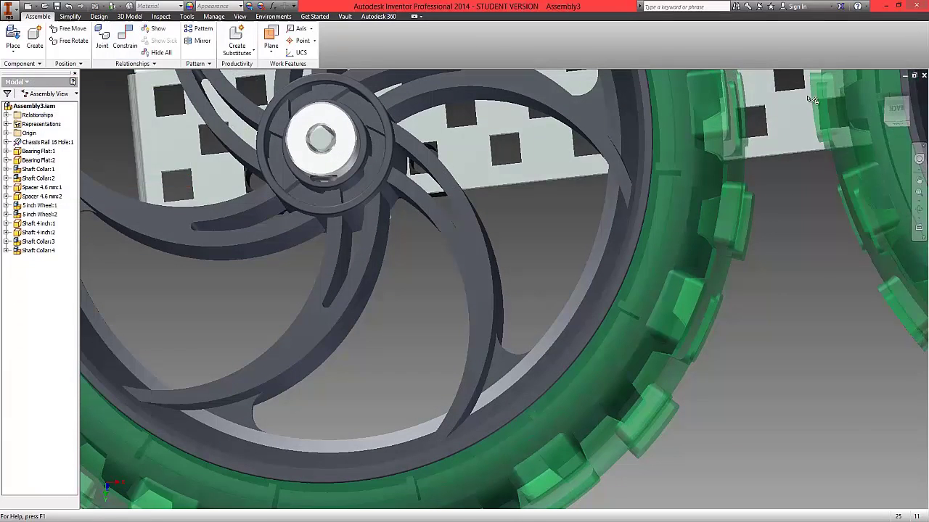
pyautogui.click(892, 106)
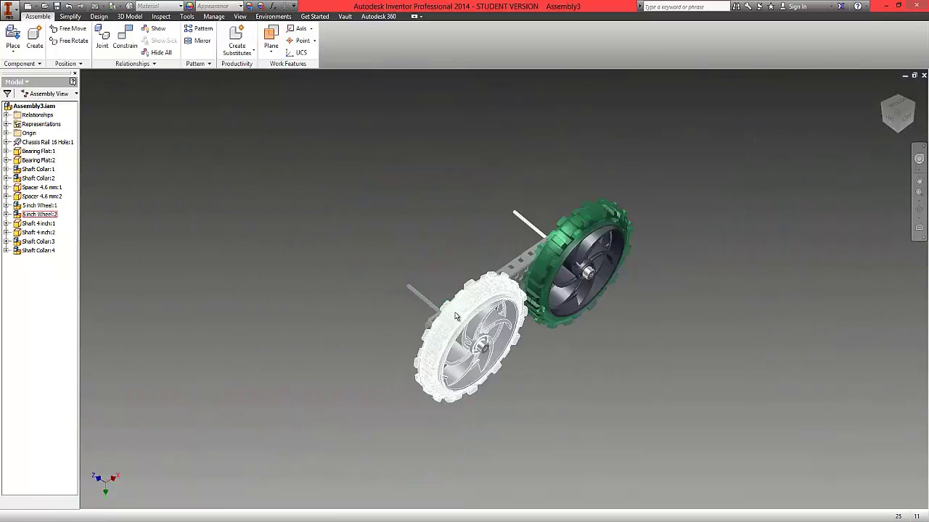
# - Start placing another component and browse to the Structure parts folder
pyautogui.click(456, 317)
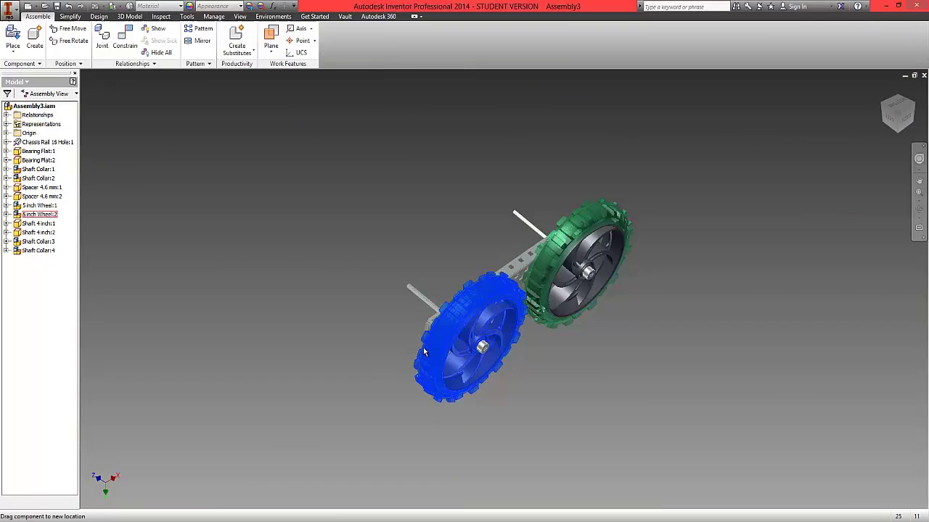
pyautogui.moveTo(899, 116); pyautogui.dragTo(213, 124)
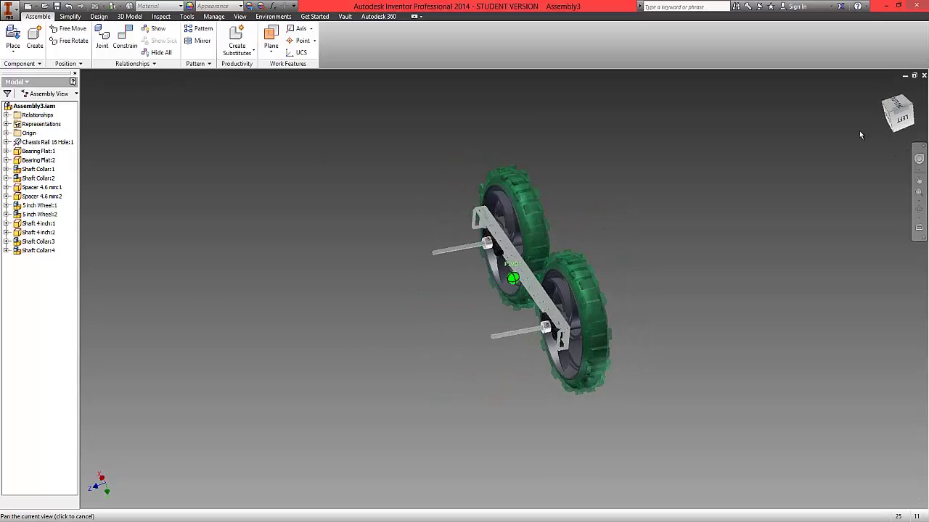
pyautogui.scroll(5, 500, 311)
pyautogui.scroll(-4, 500, 309)
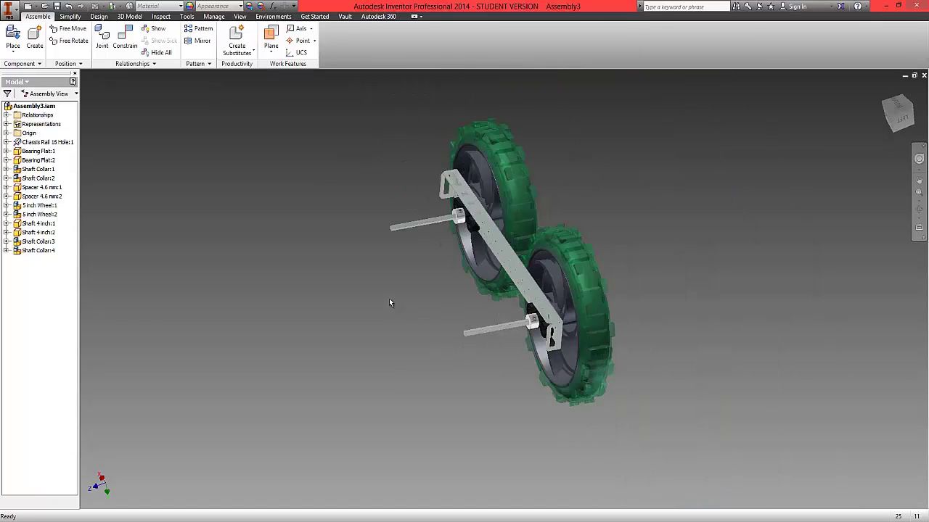
pyautogui.click(13, 56)
pyautogui.click(31, 71)
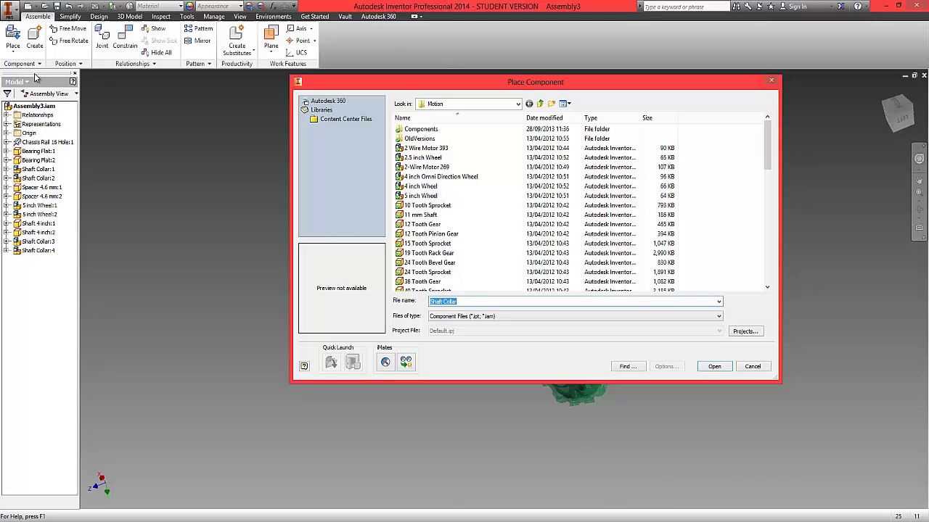
pyautogui.click(538, 106)
pyautogui.doubleClick(421, 178)
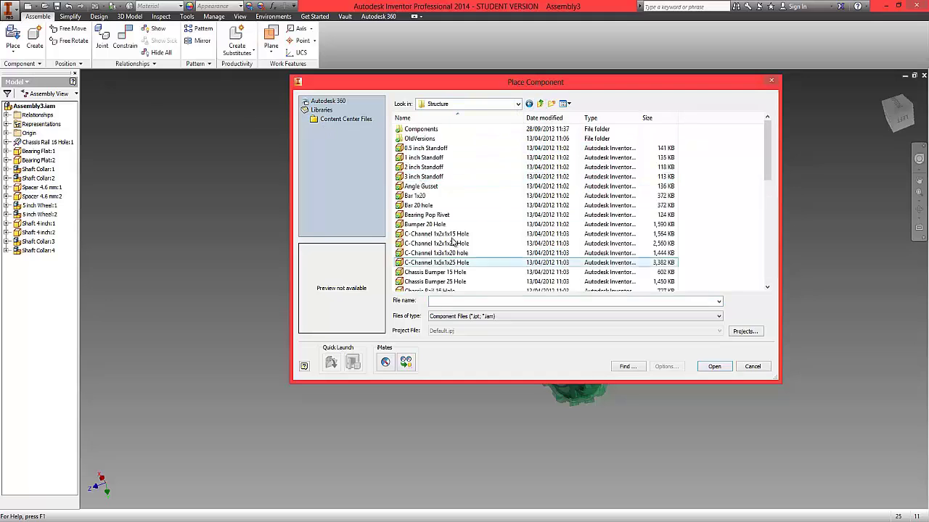
# - Place one Chassis Rail 16 Hole part in open space beside the wheel assembly
pyautogui.click(433, 263)
pyautogui.scroll(-2, 433, 232)
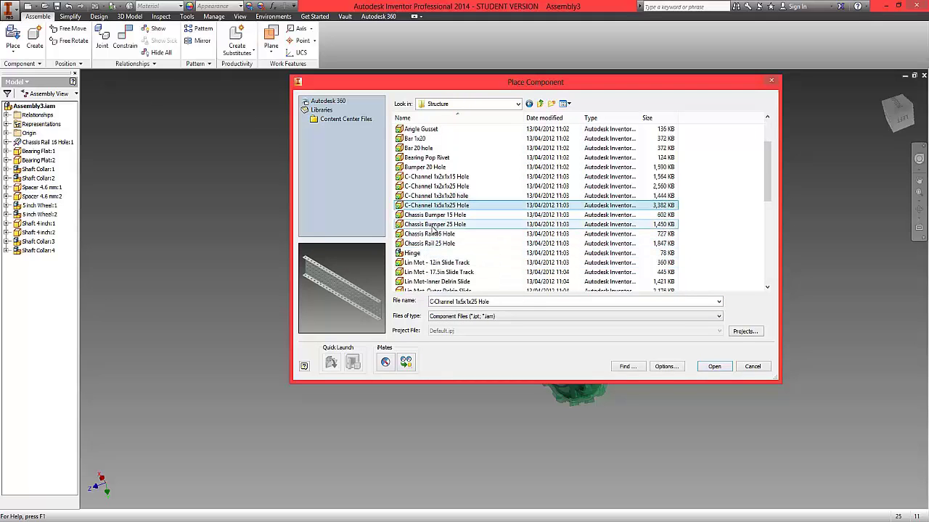
pyautogui.click(435, 234)
pyautogui.click(713, 367)
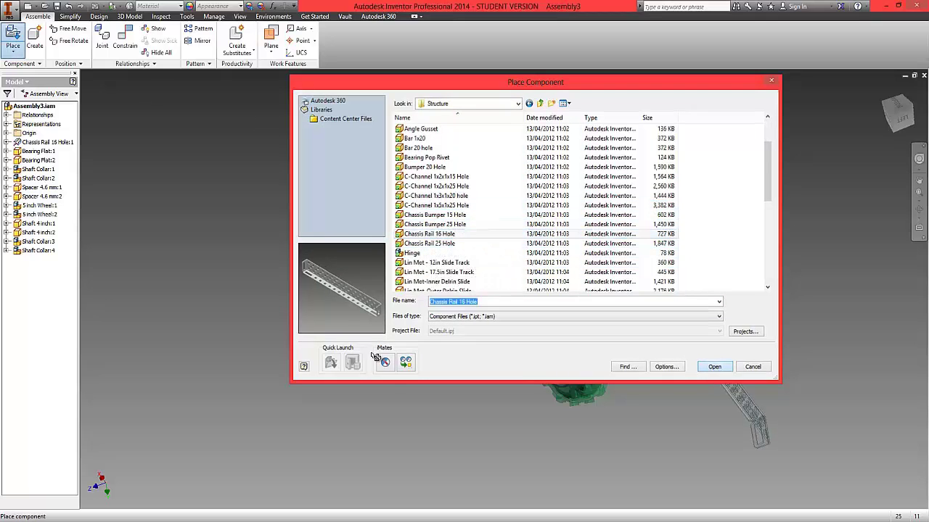
pyautogui.click(282, 301)
pyautogui.scroll(-5, 281, 304)
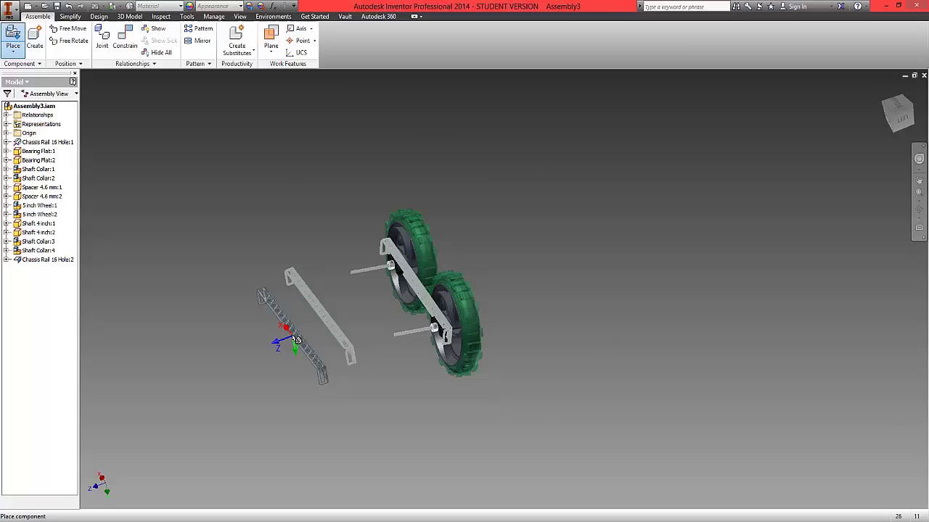
pyautogui.rightClick(246, 266)
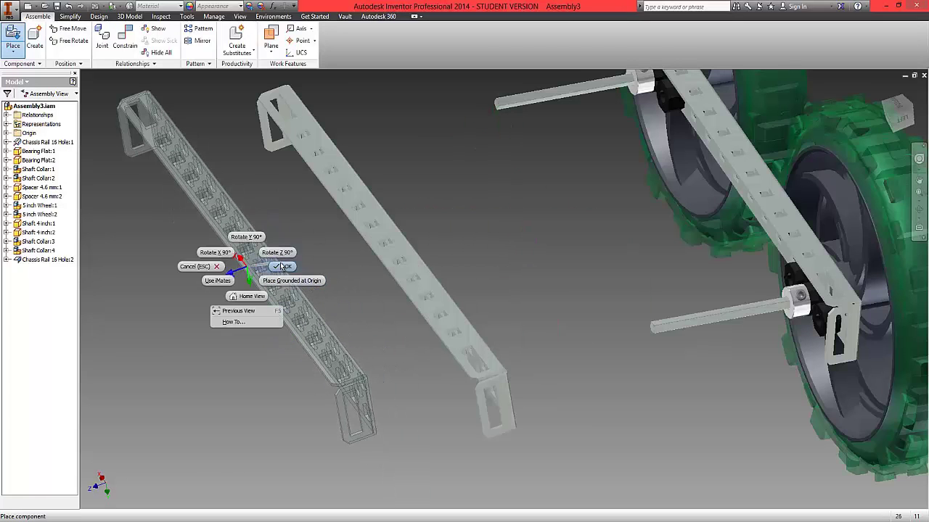
pyautogui.click(292, 280)
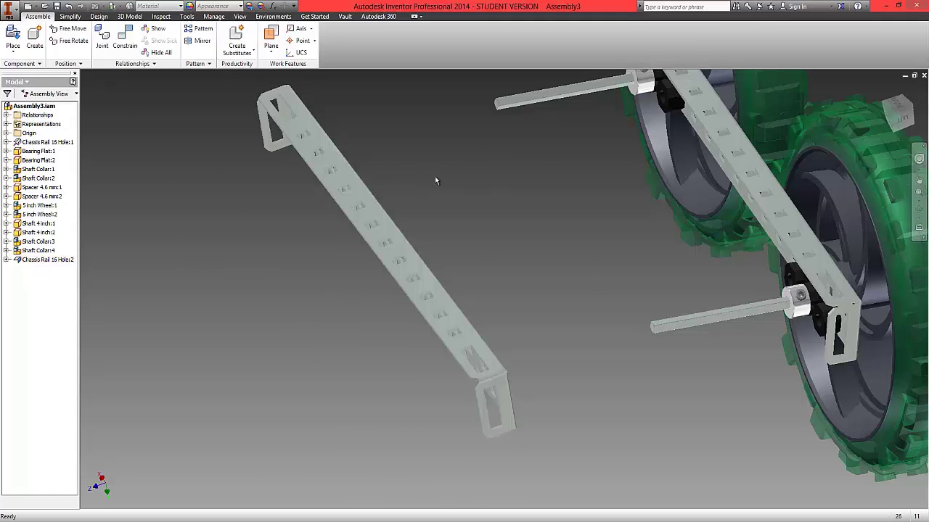
# - Constrain the new rail's long upper flange face flush with the matching face of the first chassis rail, offset 0 mm
pyautogui.click(124, 45)
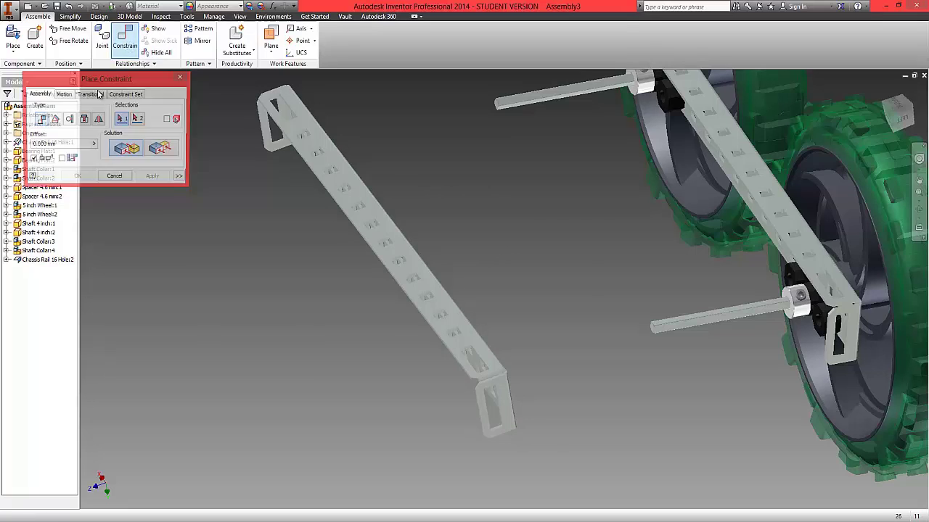
pyautogui.click(401, 249)
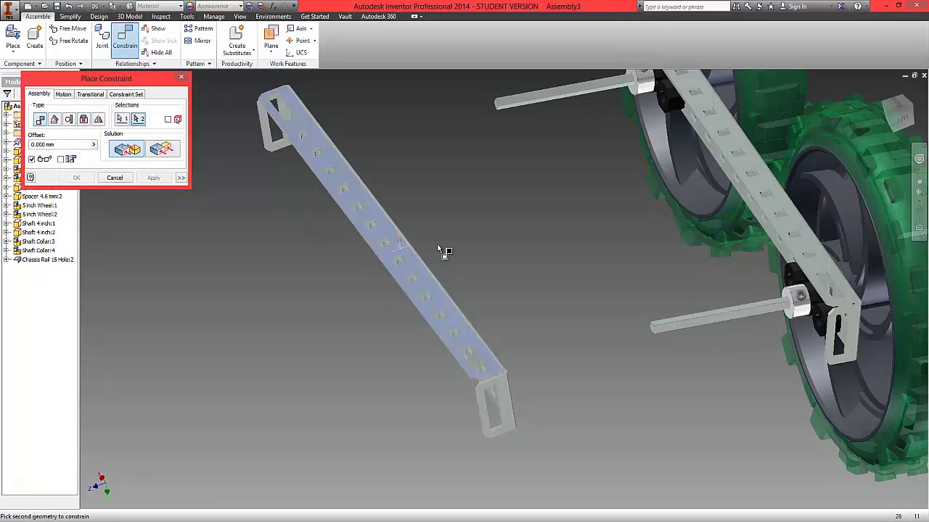
pyautogui.click(767, 185)
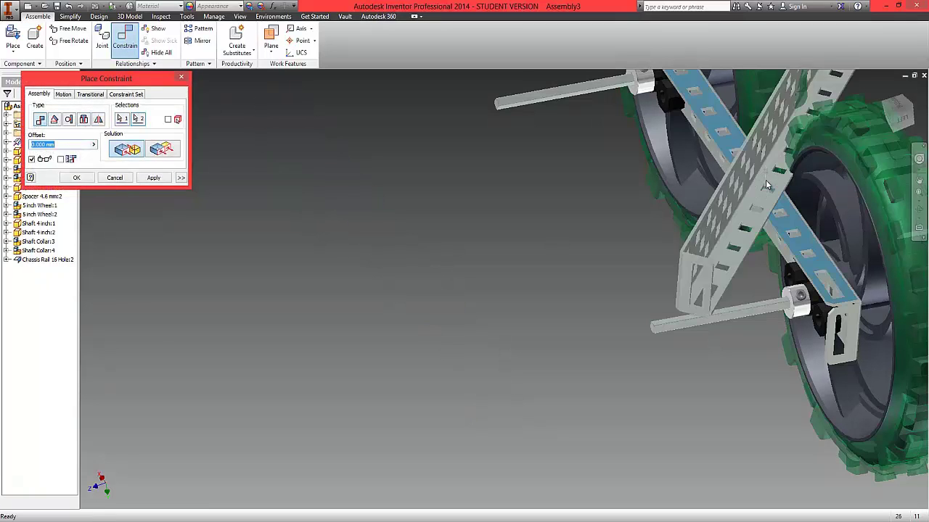
pyautogui.click(159, 150)
pyautogui.click(76, 177)
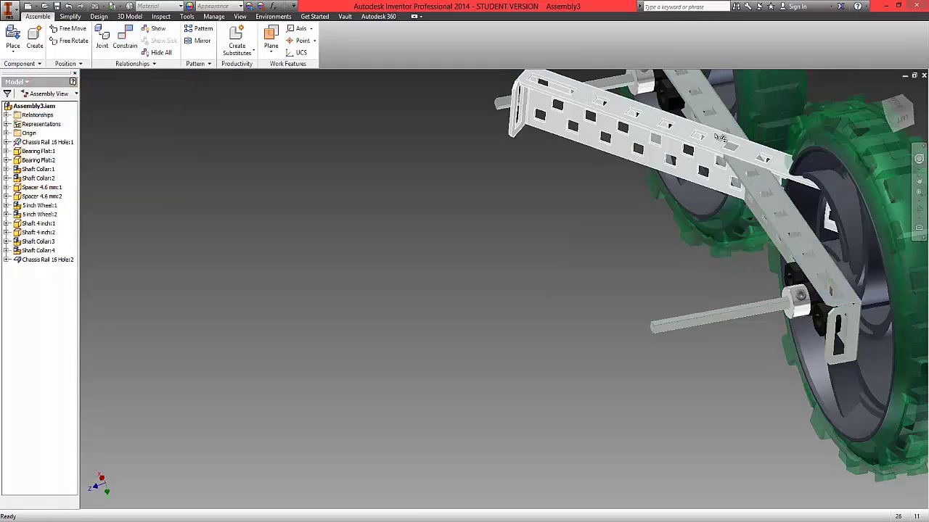
# - Pull the new rail clear of the wheels and constrain its end face flush with the first rail's end face, offset 0 mm
pyautogui.moveTo(720, 138); pyautogui.dragTo(366, 212)
pyautogui.click(317, 283)
pyautogui.moveTo(674, 365); pyautogui.dragTo(435, 352)
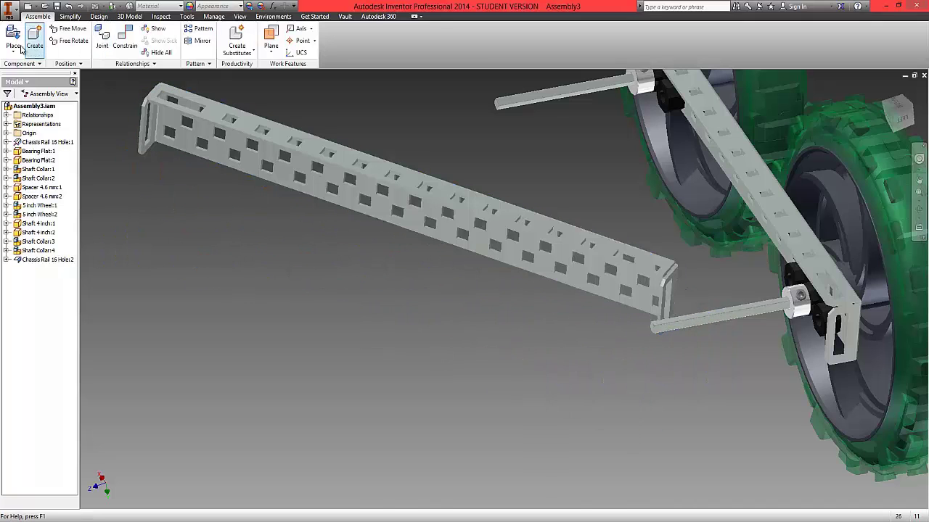
pyautogui.click(125, 40)
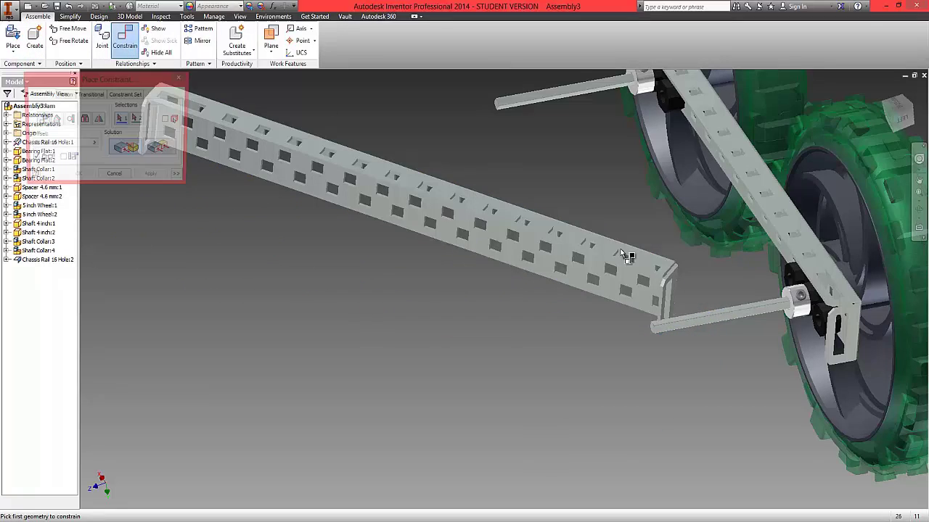
pyautogui.click(675, 287)
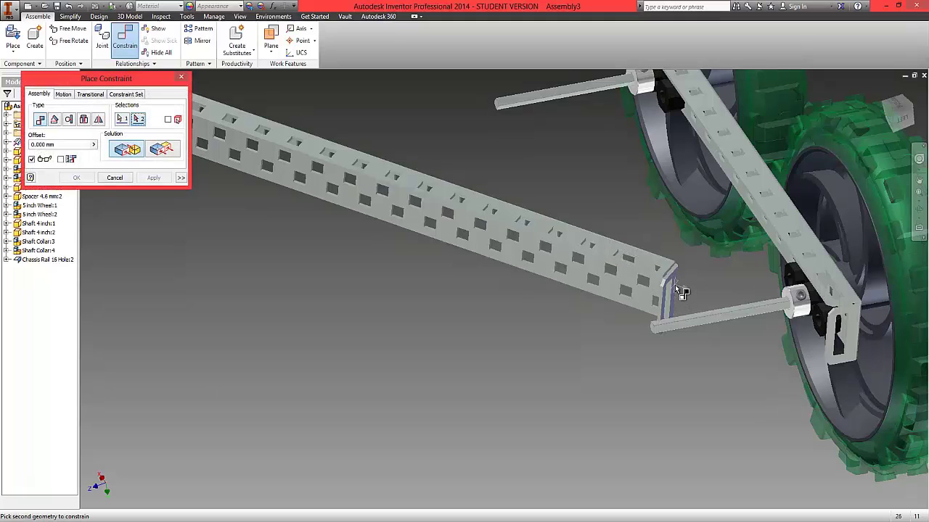
pyautogui.click(856, 331)
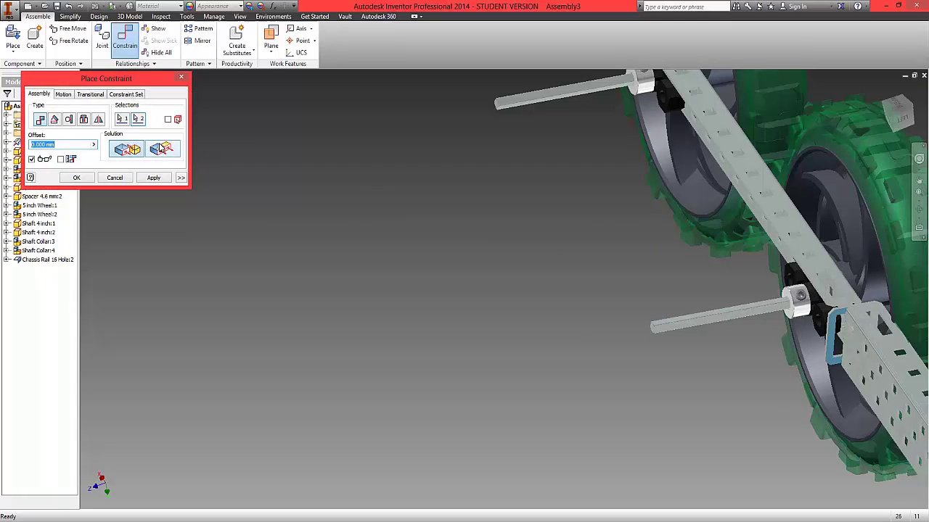
pyautogui.click(160, 148)
pyautogui.press('Return')
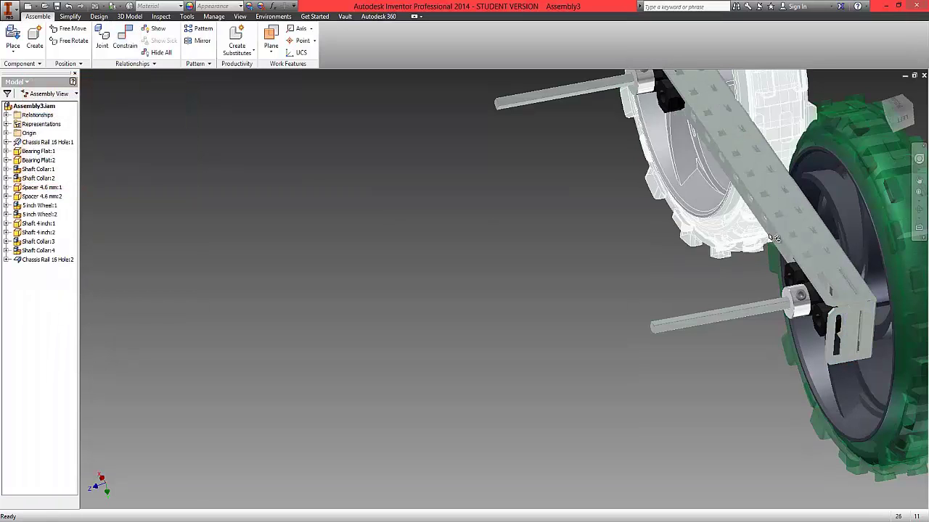
# - Slide the second rail sideways away from the first so the shafts cross it, and check the alignment from another angle
pyautogui.moveTo(712, 240); pyautogui.dragTo(680, 252)
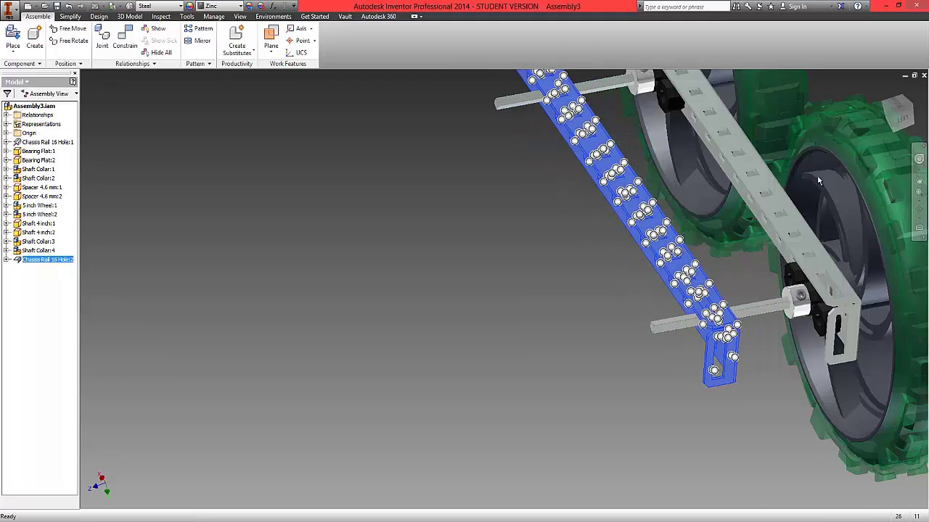
pyautogui.click(890, 117)
pyautogui.click(890, 116)
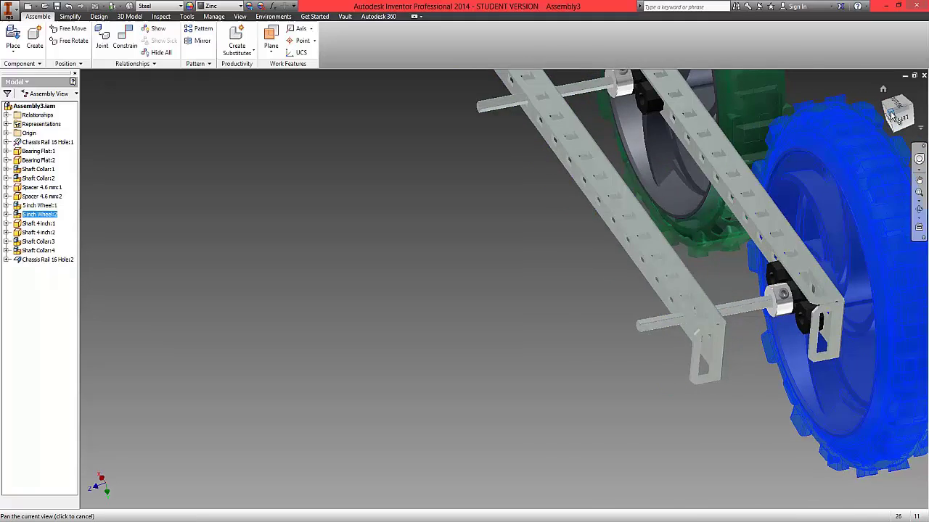
pyautogui.click(292, 327)
pyautogui.moveTo(439, 329); pyautogui.dragTo(586, 378, button='middle')
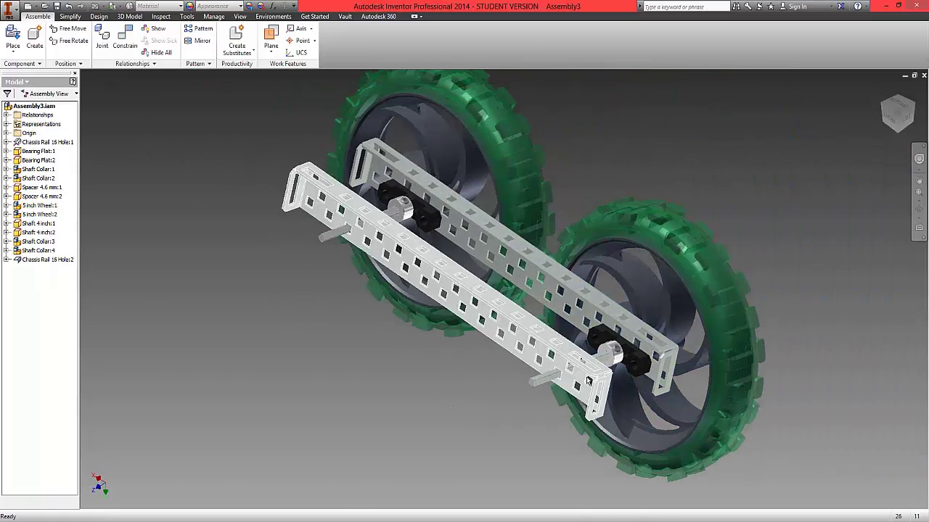